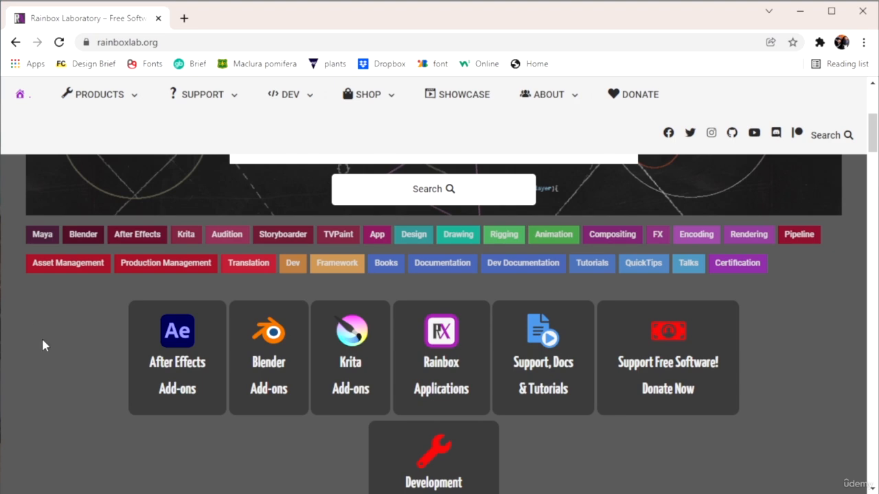
- Browse the Rainbox Laboratory home page and filter its tools by the After Effects tag
scroll(58, 329, down, 3)
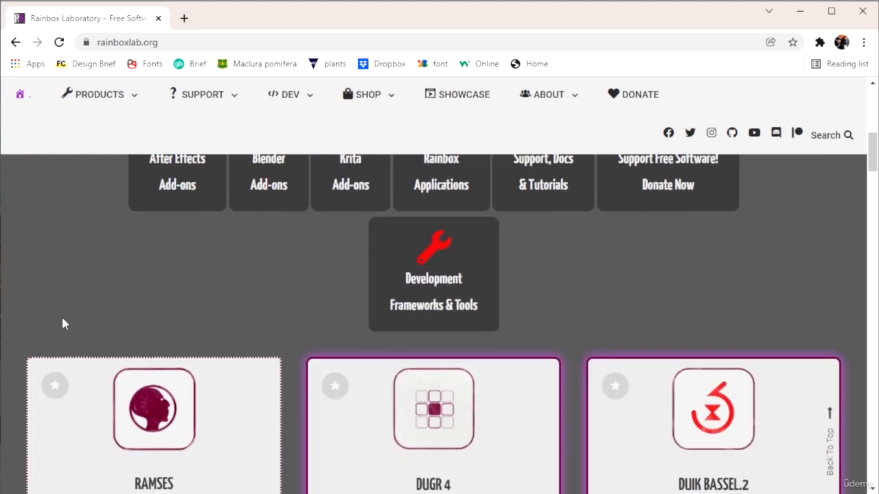
scroll(63, 319, down, 3)
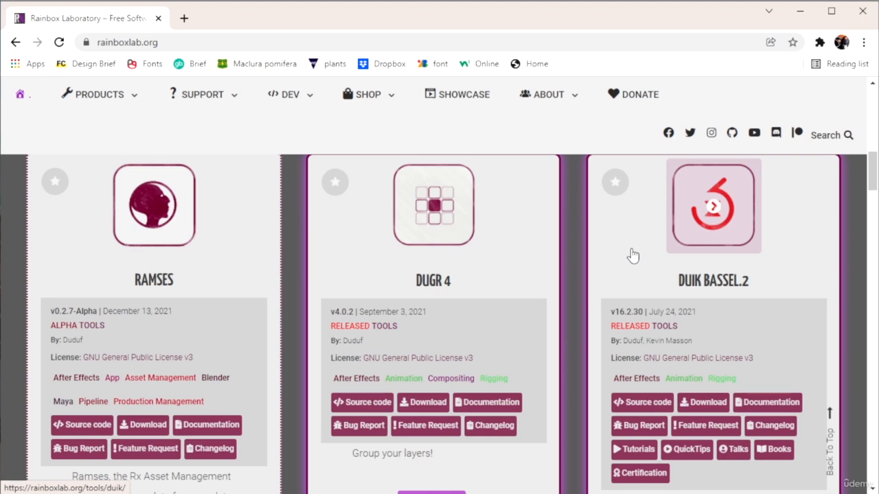
scroll(449, 337, up, 10)
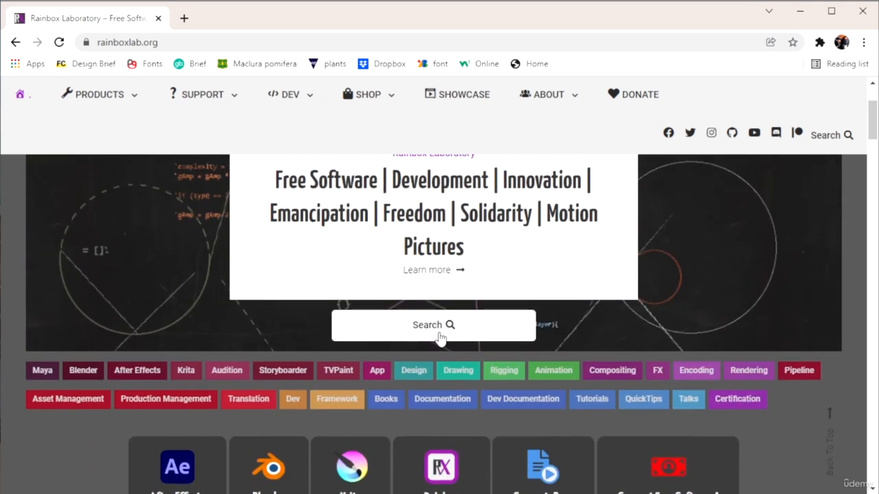
scroll(440, 337, down, 2)
click(174, 375)
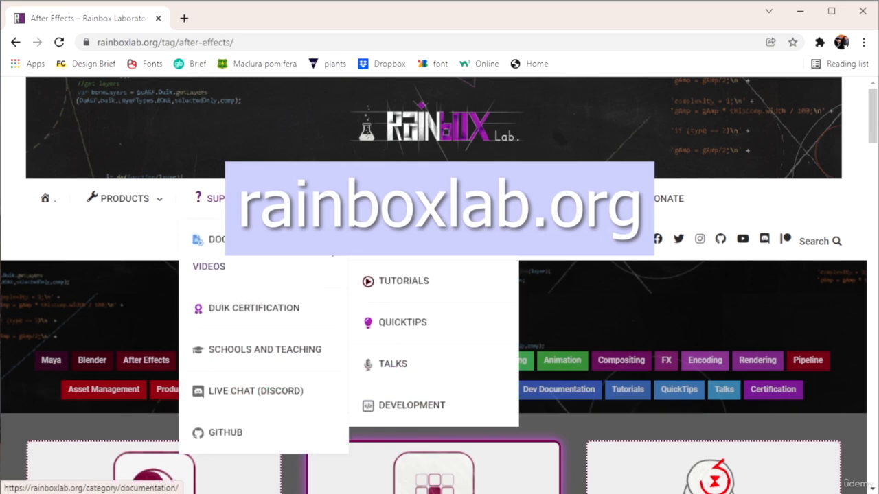
- Look through the After Effects tools and open the Duik Bassel.2 tool page
scroll(594, 275, down, 1)
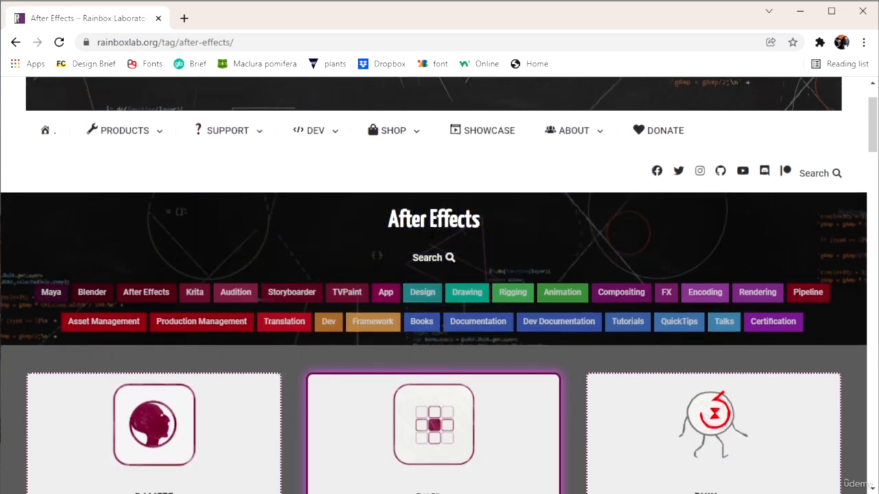
scroll(487, 242, down, 5)
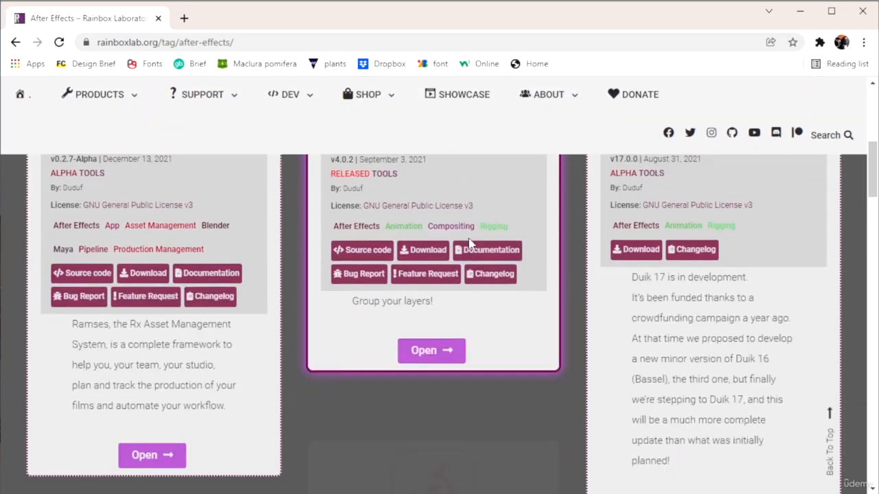
scroll(474, 242, up, 5)
scroll(461, 242, up, 1)
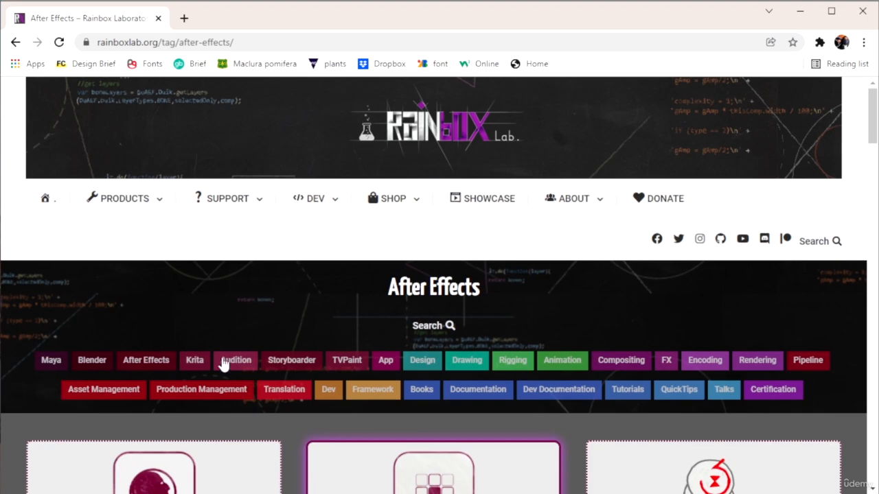
scroll(618, 338, down, 3)
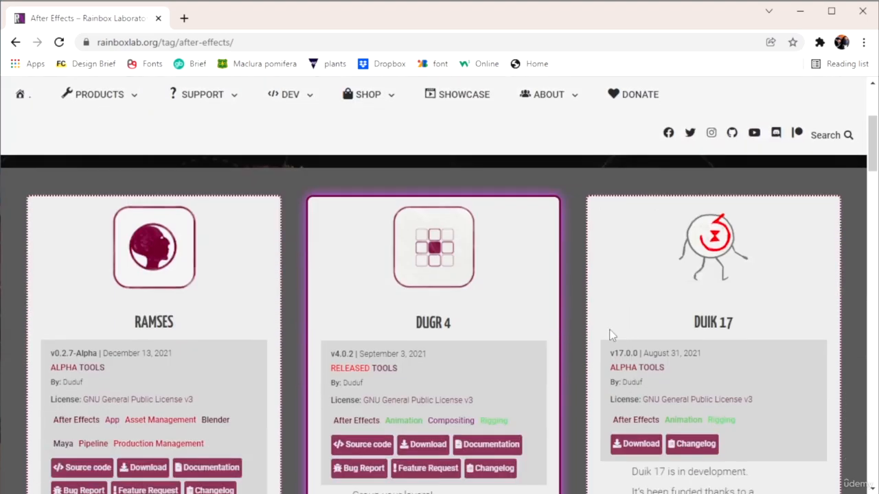
scroll(609, 338, up, 3)
scroll(444, 274, down, 4)
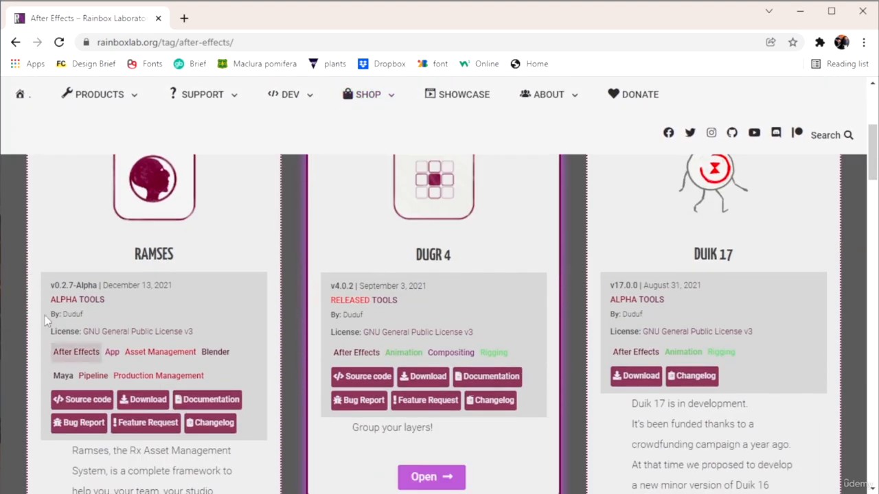
scroll(565, 196, down, 6)
scroll(565, 196, up, 2)
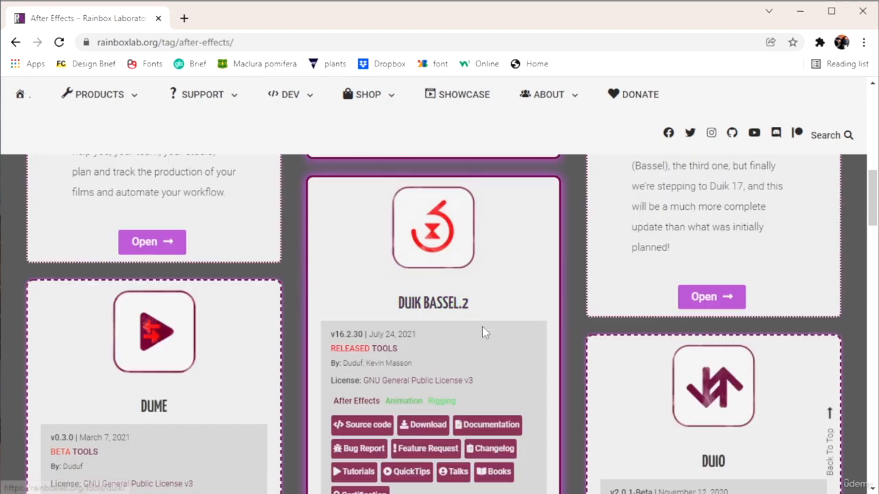
scroll(390, 320, down, 2)
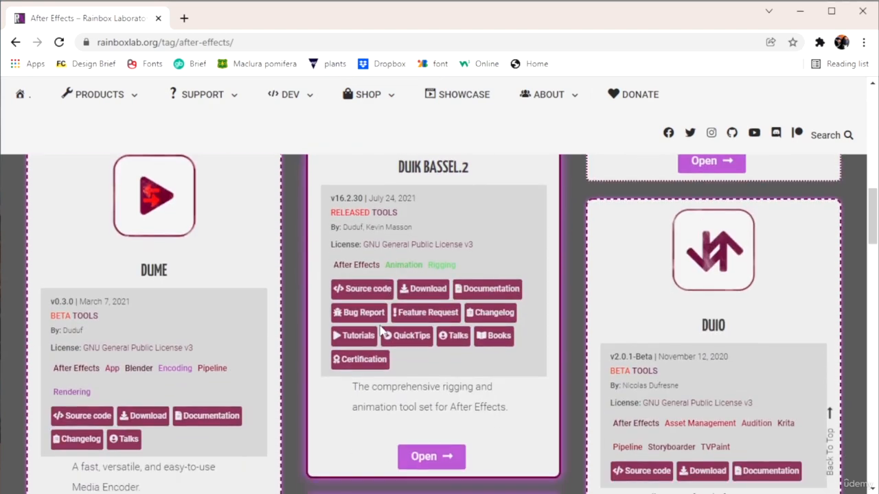
click(444, 471)
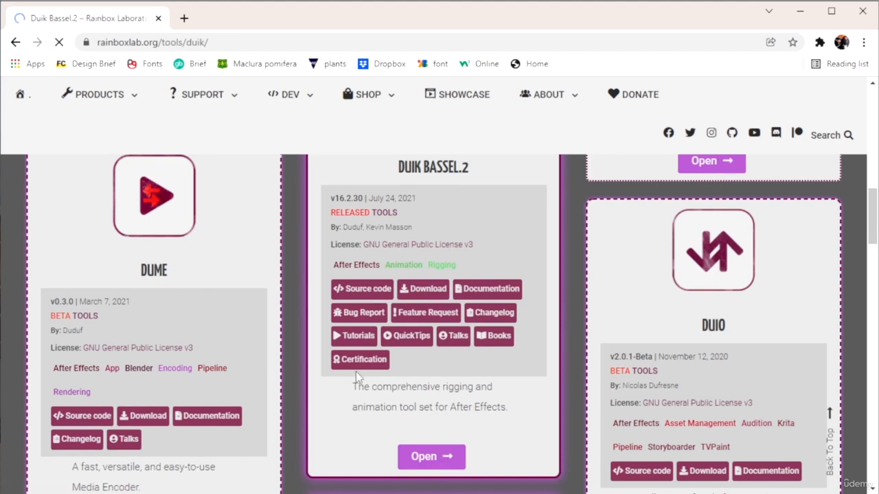
- Open the Duik Bassel download page from the Duik Bassel.2 tool page
scroll(429, 235, down, 12)
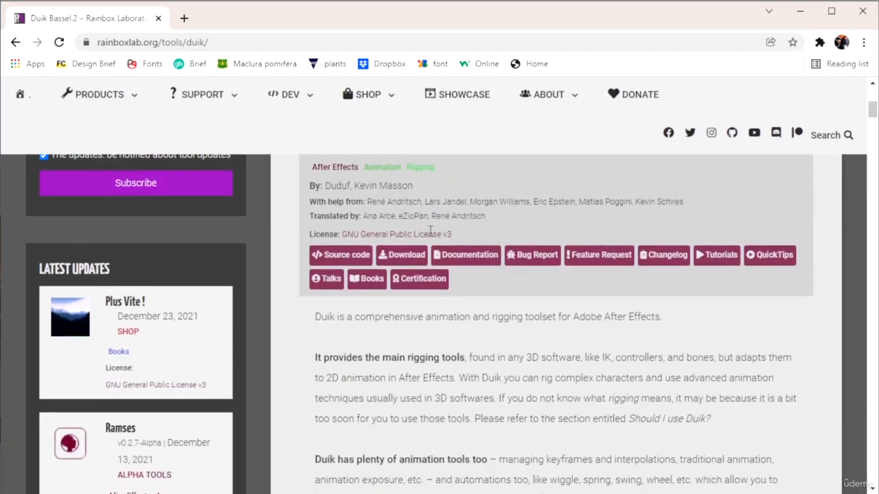
scroll(439, 237, down, 2)
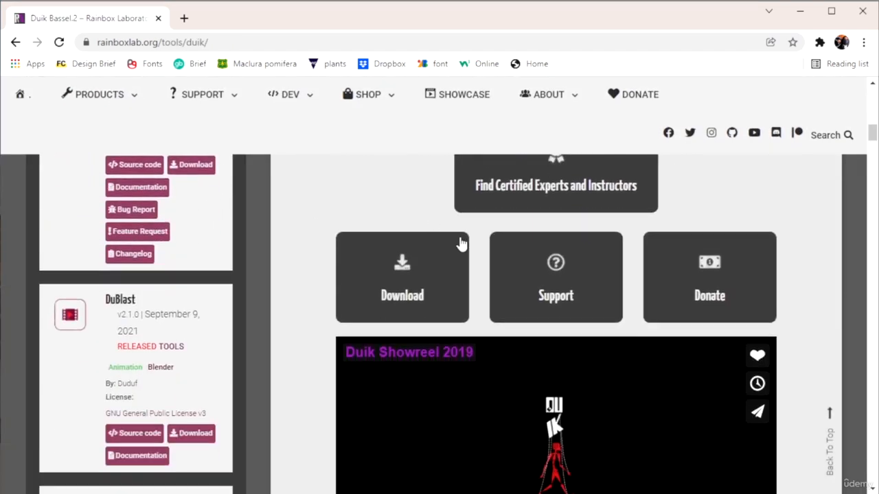
click(386, 302)
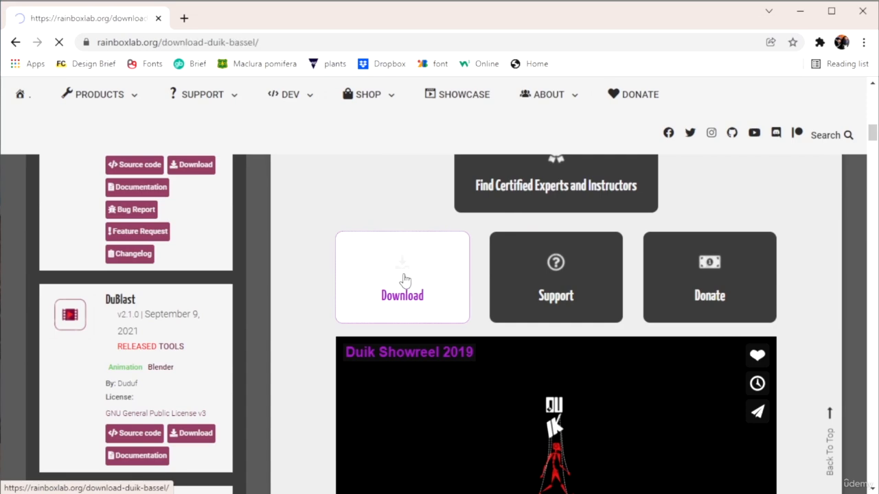
- Download the DuIK (.zip) package, version 16.2.30, from the Duik Bassel download page
scroll(320, 308, down, 10)
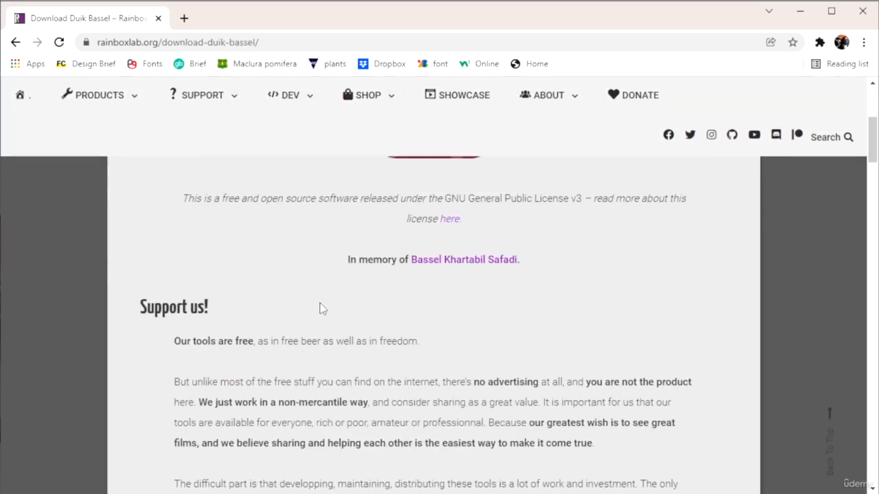
scroll(221, 294, down, 4)
scroll(226, 302, down, 8)
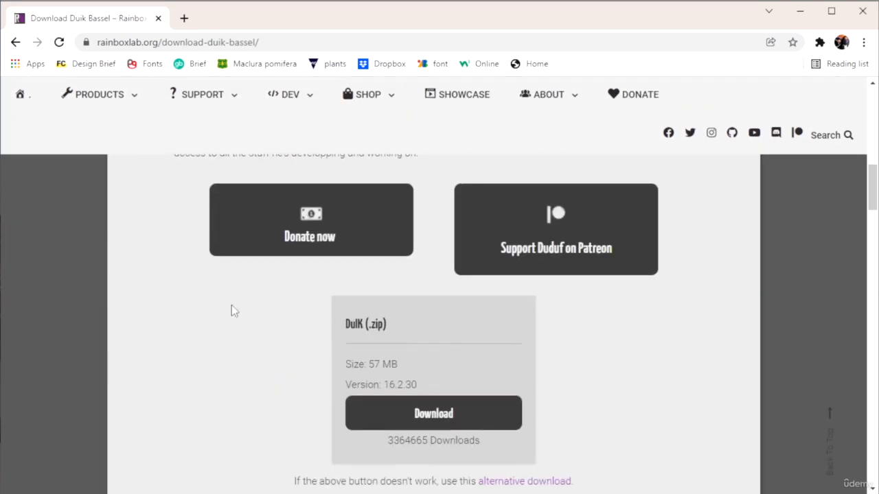
scroll(231, 287, up, 4)
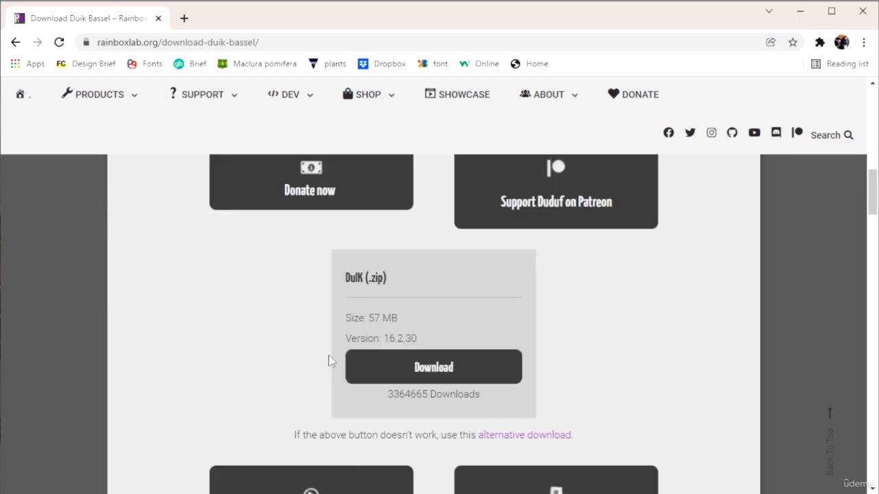
scroll(392, 376, down, 1)
scroll(395, 377, down, 1)
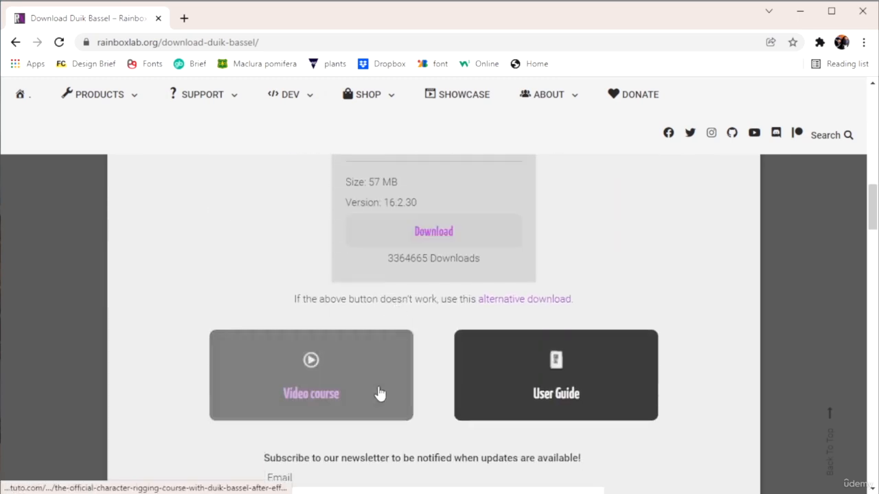
click(465, 235)
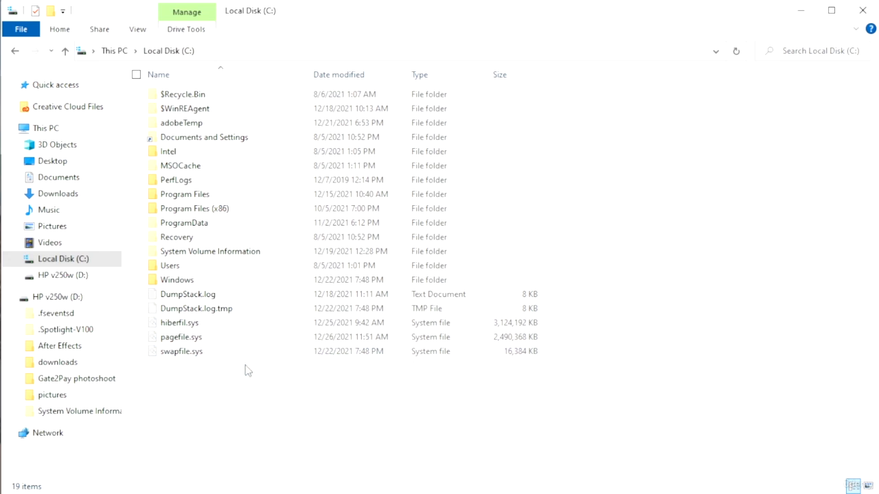
- In File Explorer, open the Support Files folder of Adobe After Effects 2022 under Program Files > Adobe on Local Disk (C:)
double_click(253, 197)
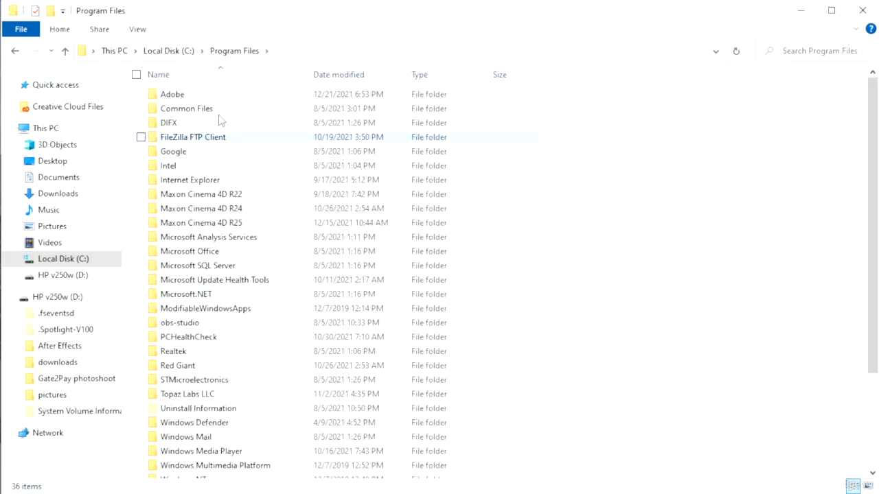
double_click(198, 98)
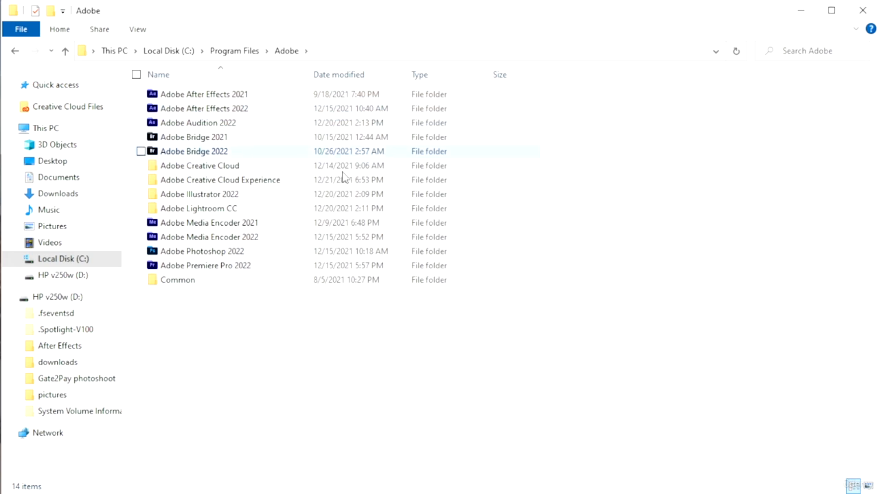
double_click(257, 110)
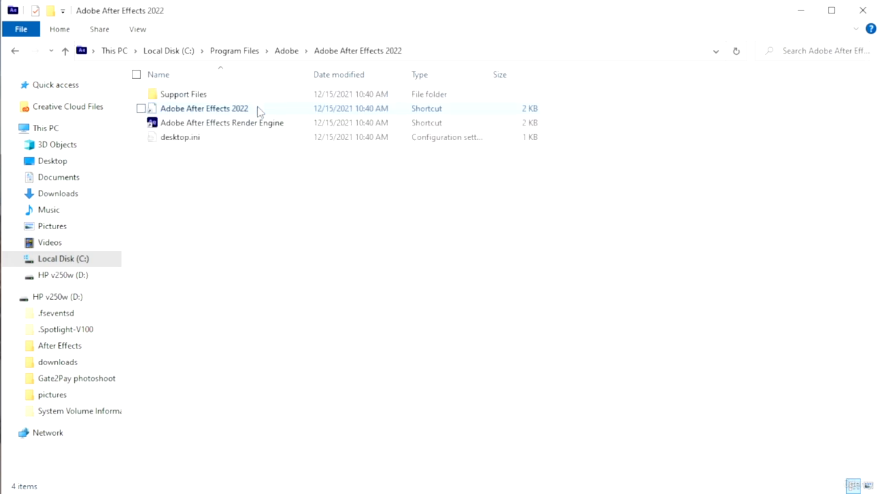
double_click(197, 96)
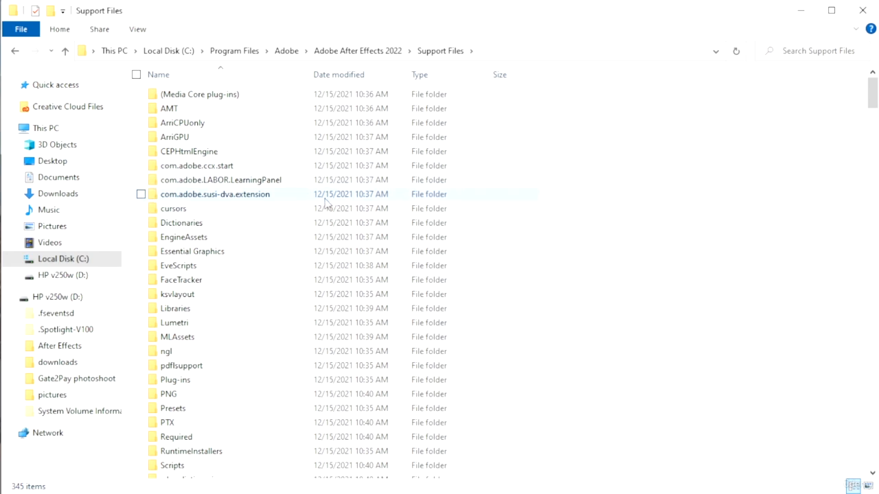
- Open the Scripts folder within Support Files and go into its ScriptUI Panels subfolder
scroll(327, 203, down, 2)
scroll(327, 203, down, 3)
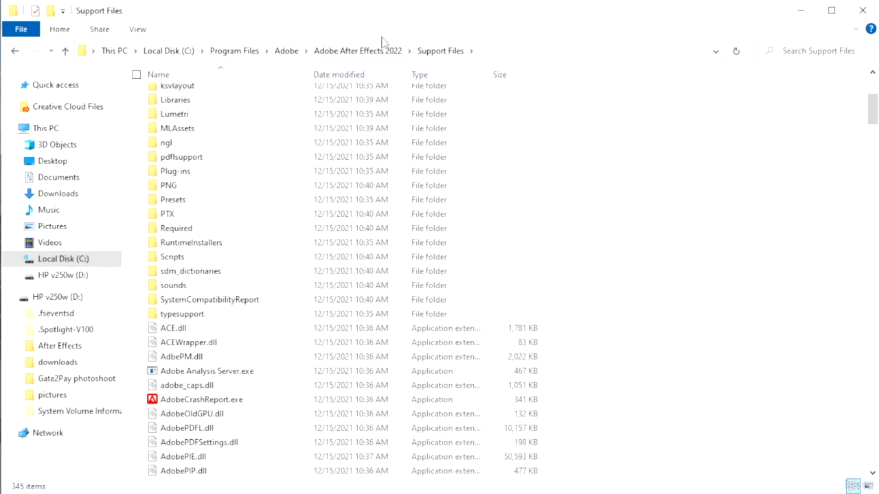
click(198, 257)
double_click(198, 257)
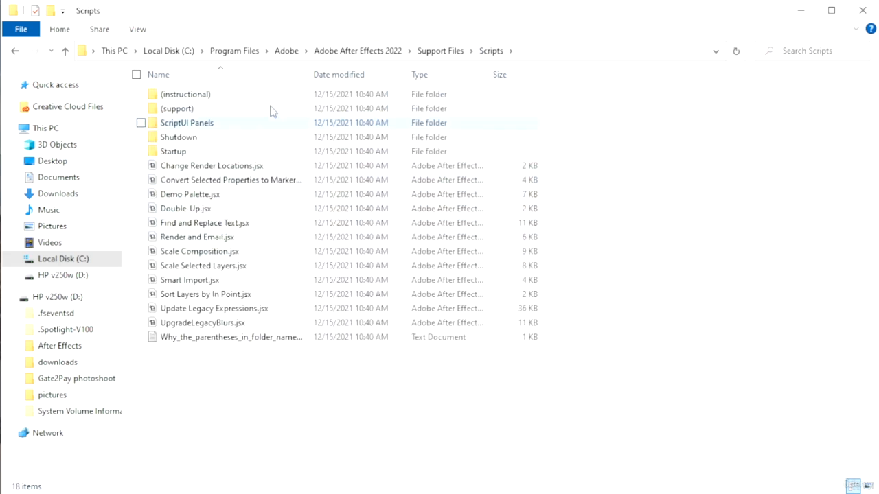
double_click(205, 128)
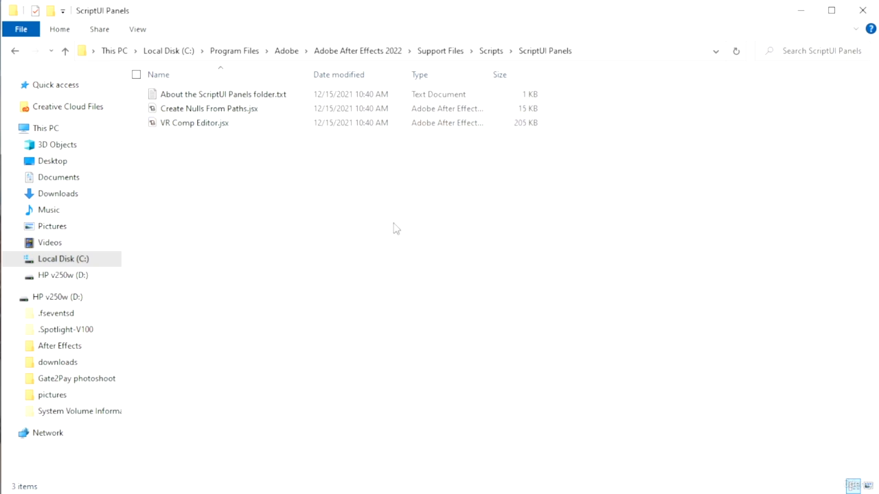
- Copy Duik Bassel.2.jsx from the Duik_Bassel.2_16.2.30 ScriptUI Panels folder into After Effects' ScriptUI Panels folder, granting administrator permission
click(223, 492)
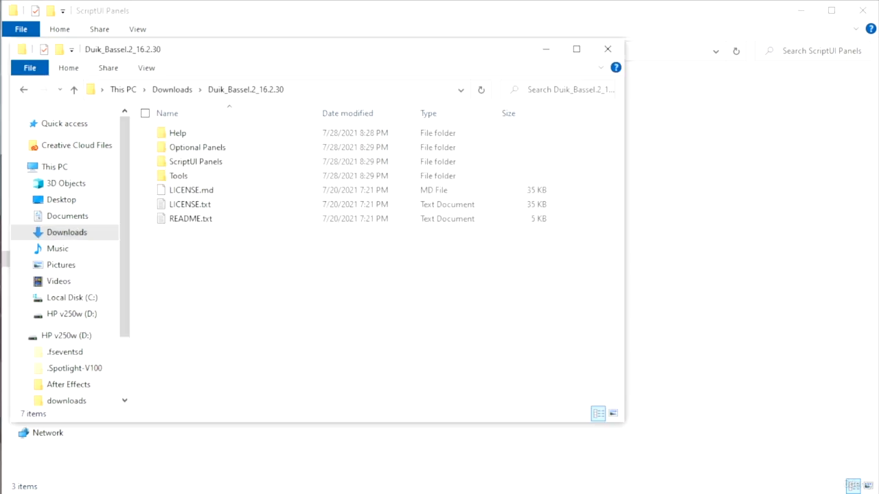
double_click(216, 166)
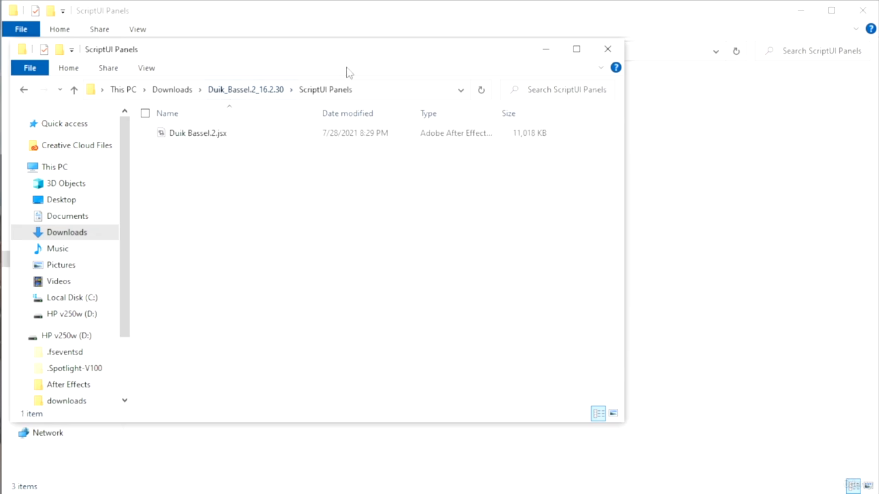
click(214, 136)
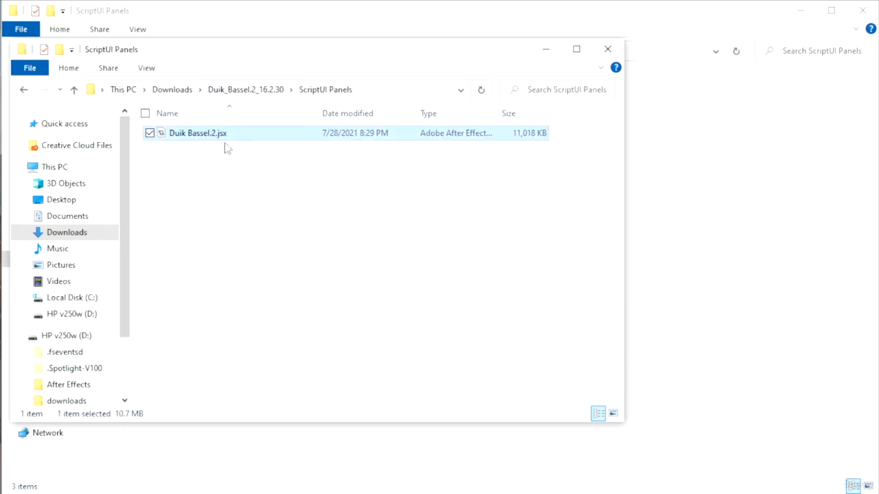
click(659, 137)
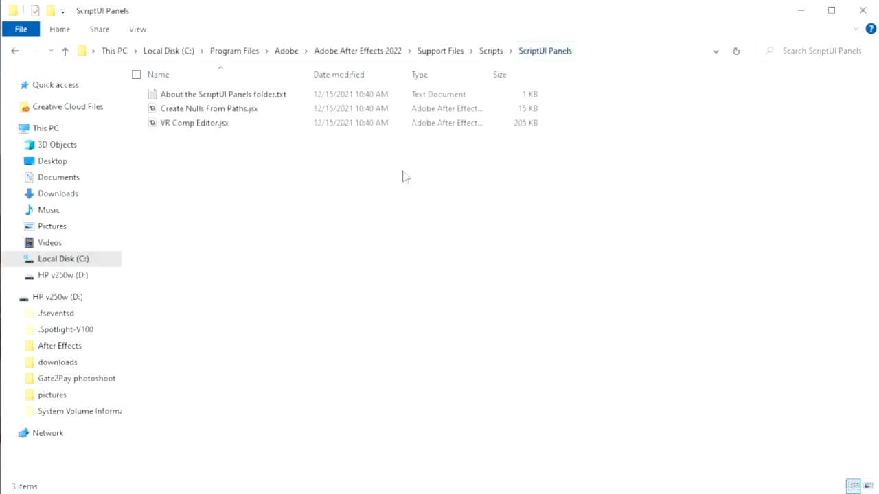
key(ctrl+v)
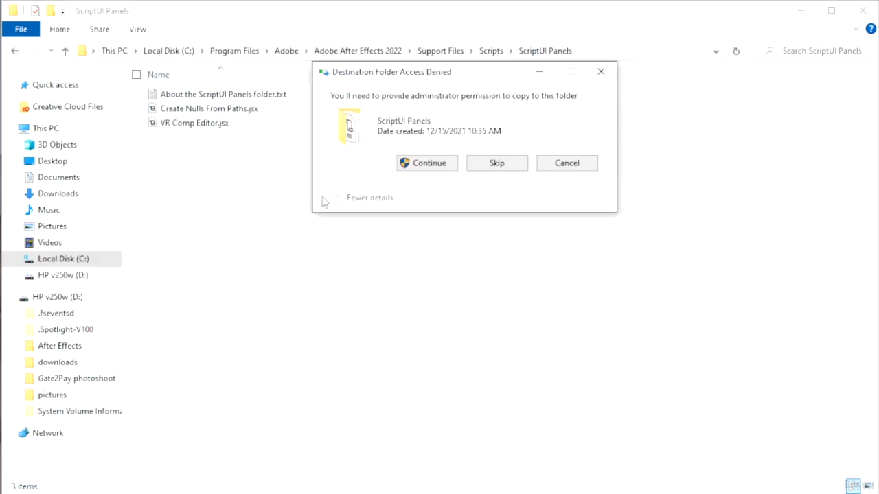
click(424, 163)
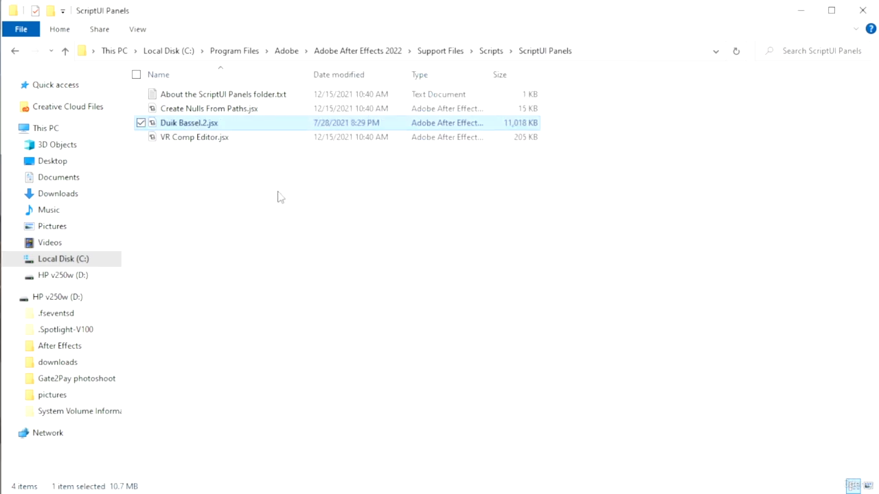
- Go up to the After Effects Scripts folder and look at the options for creating a new item there
click(491, 51)
click(344, 401)
right_click(286, 390)
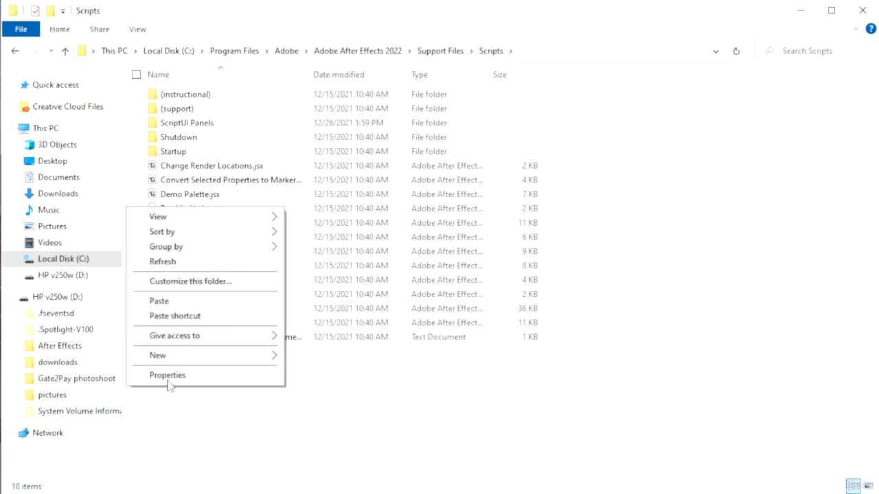
mouse_move(184, 357)
click(347, 360)
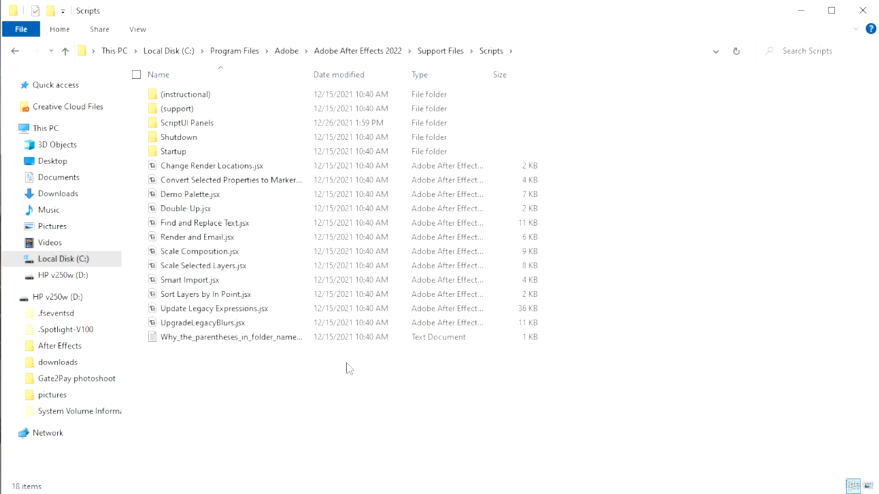
- Create a folder named DUIK BASSEL.2 in the After Effects Scripts folder and open it
text(DUI)
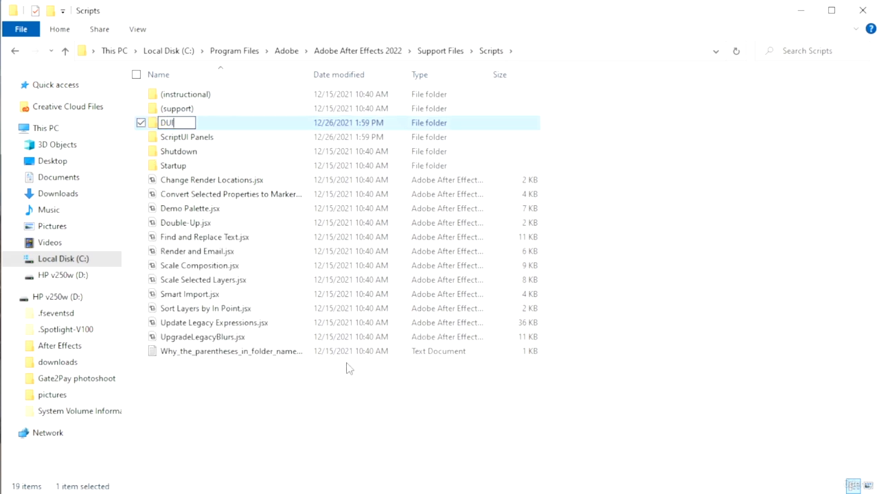
text(K BAS)
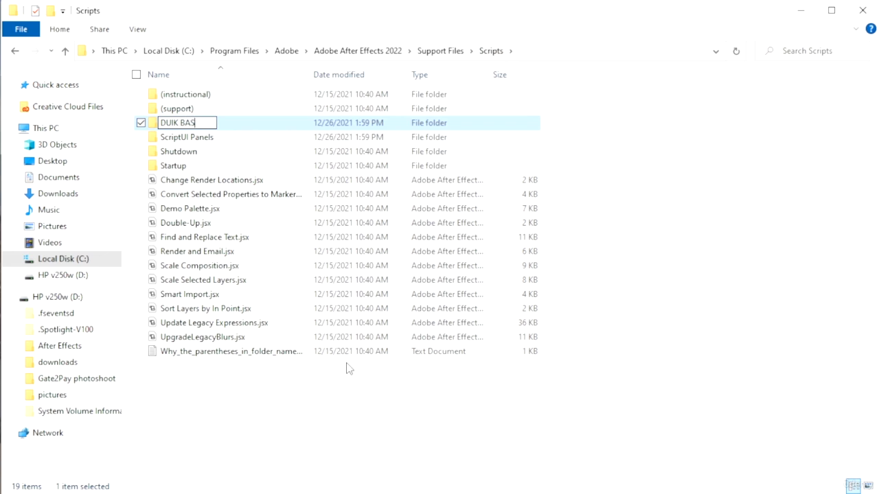
text(SEL.2)
key(Return)
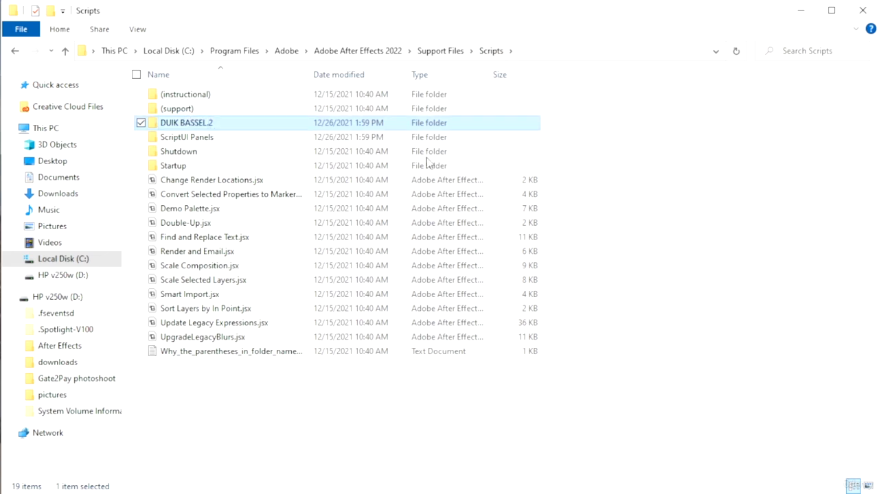
double_click(313, 126)
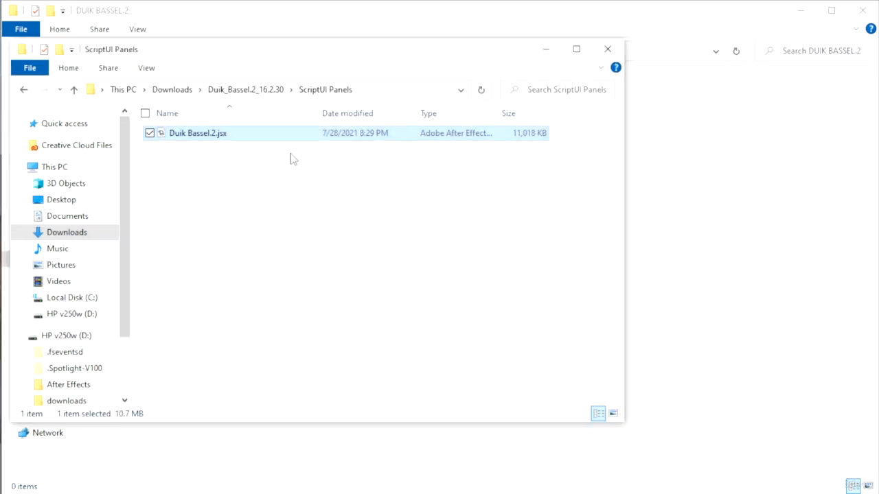
- Copy Help, Optional Panels, Tools, LICENSE.md and LICENSE.txt from Duik_Bassel.2_16.2.30 into the DUIK BASSEL.2 folder, granting administrator permission
click(242, 92)
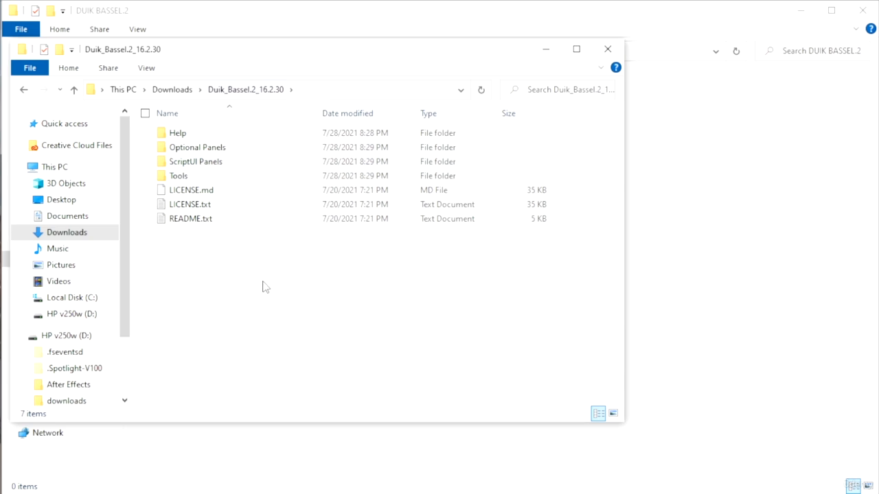
key(ctrl+a)
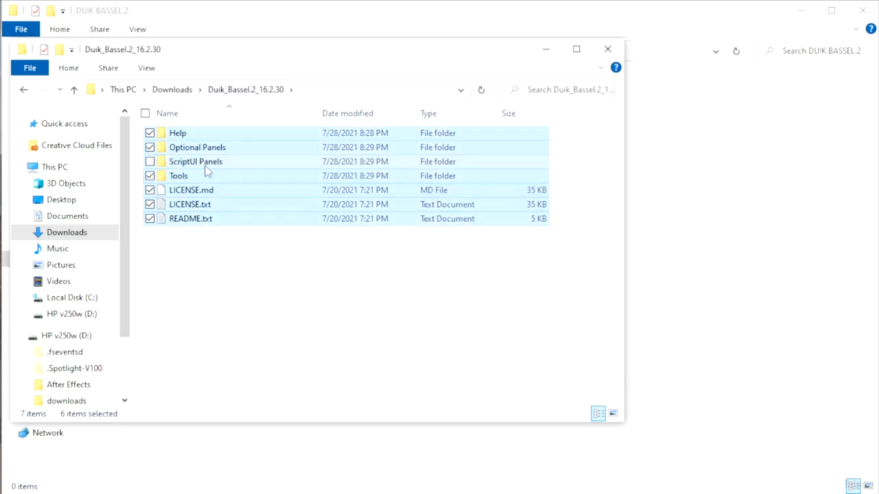
ctrl+click(234, 165)
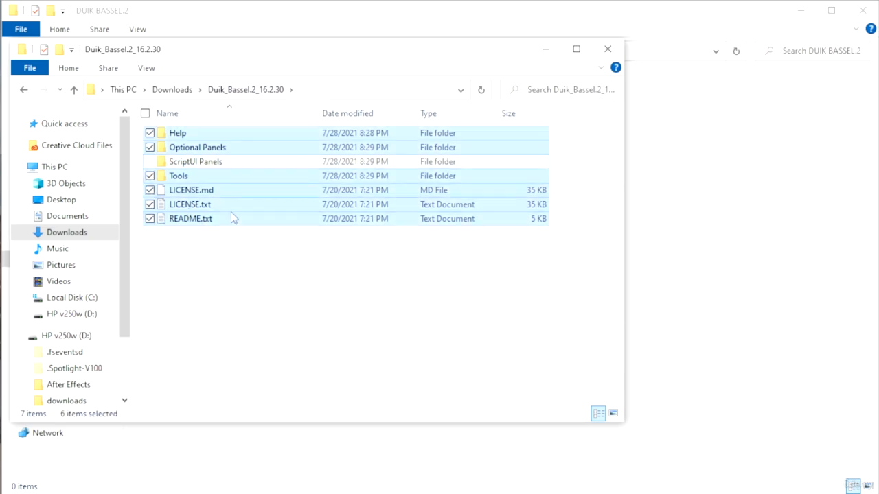
ctrl+click(196, 226)
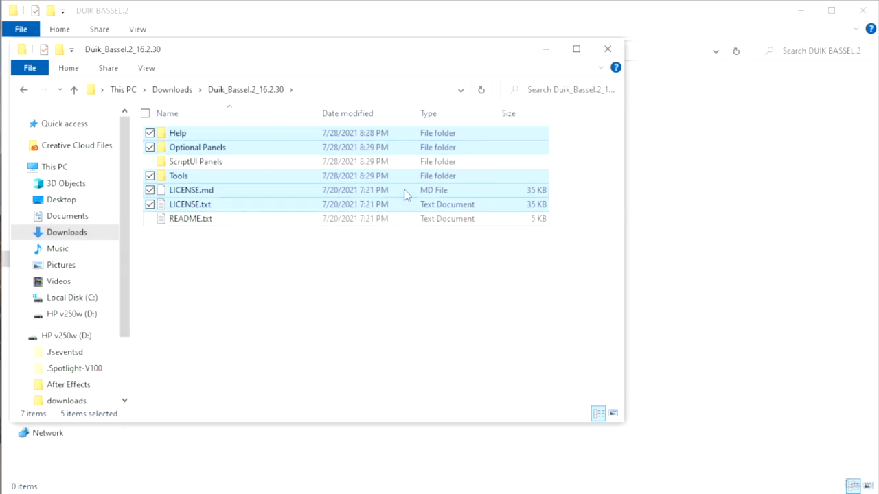
click(770, 191)
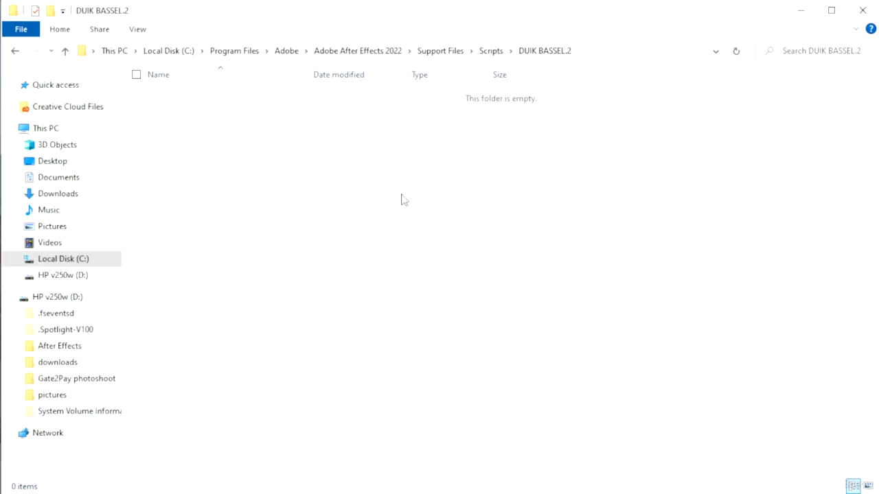
key(ctrl+v)
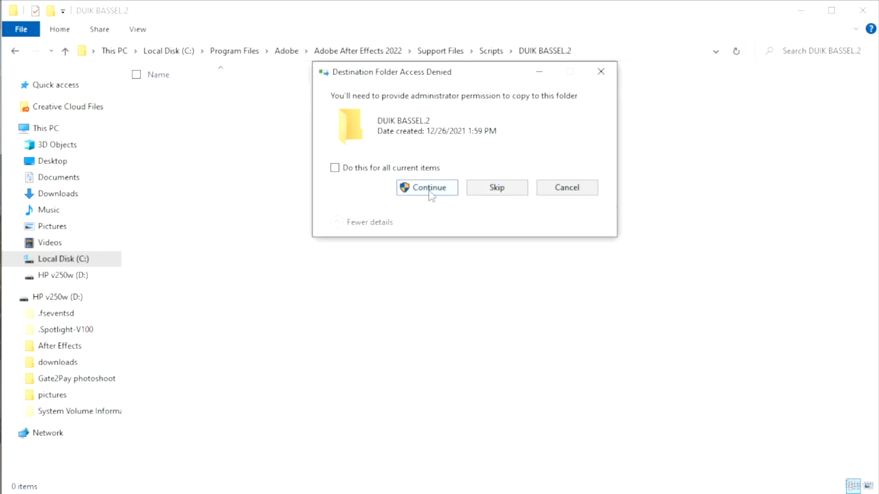
click(428, 187)
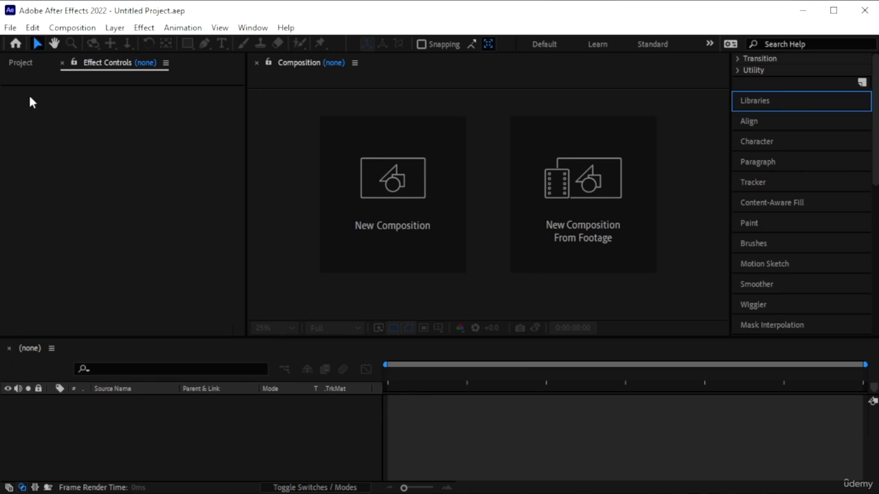
- In After Effects' Scripting & Expressions preferences, enable Allow Scripts to Write Files and Access Network and Enable JavaScript Debugger
click(32, 27)
mouse_move(140, 409)
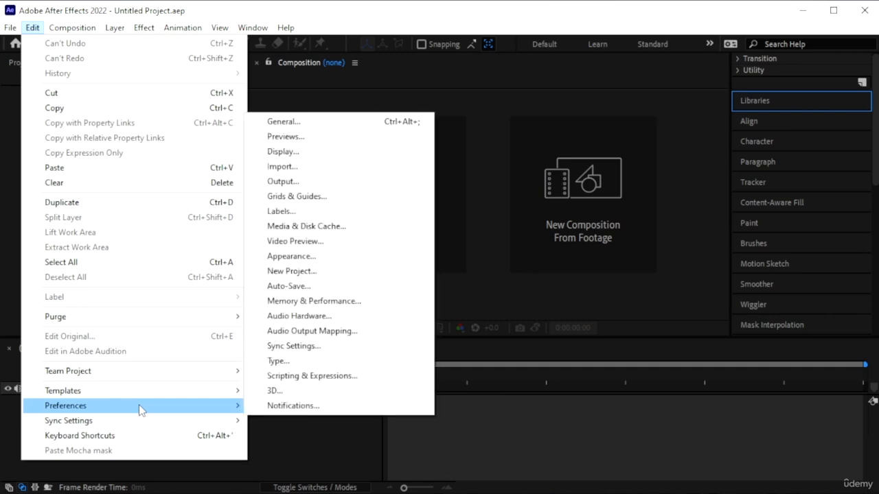
click(318, 129)
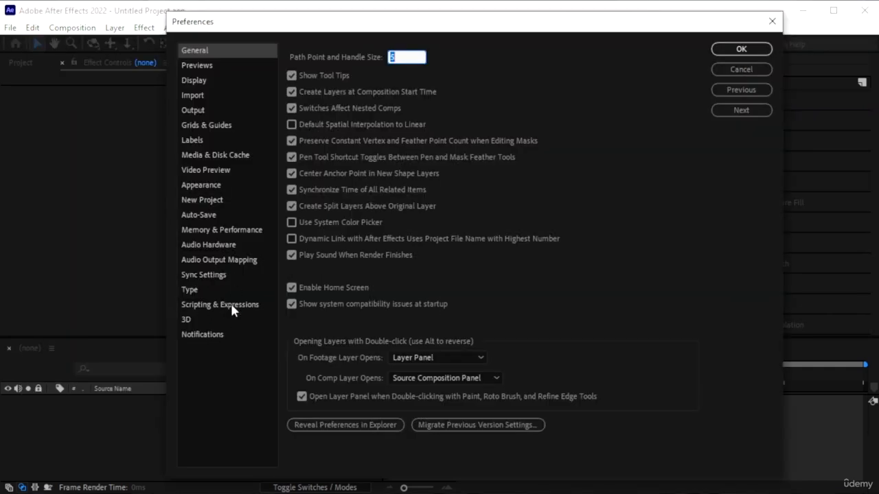
click(228, 315)
click(228, 305)
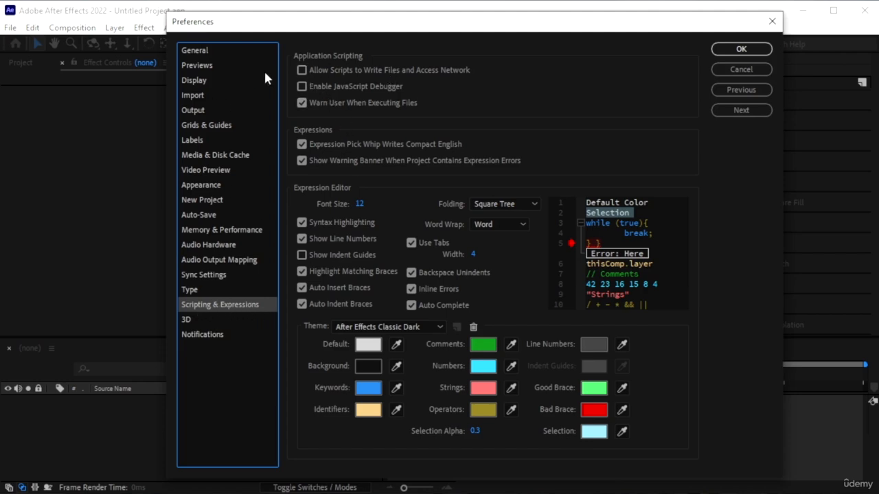
click(302, 70)
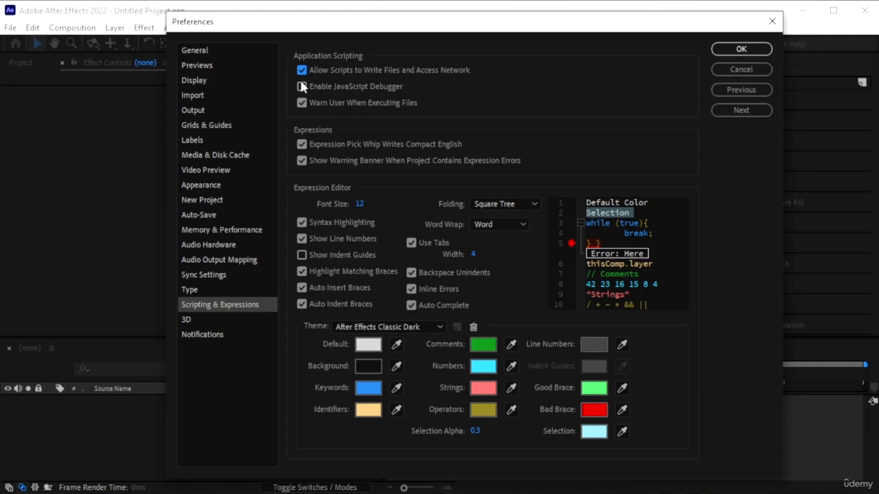
click(302, 86)
click(740, 50)
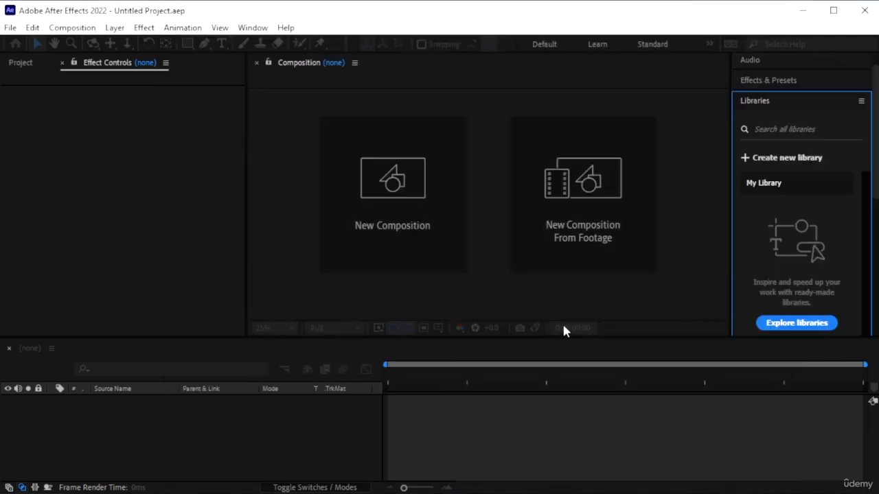
- Collapse the Libraries panel and look for Duik Bassel.2.jsx among the available window panels without launching it
click(749, 101)
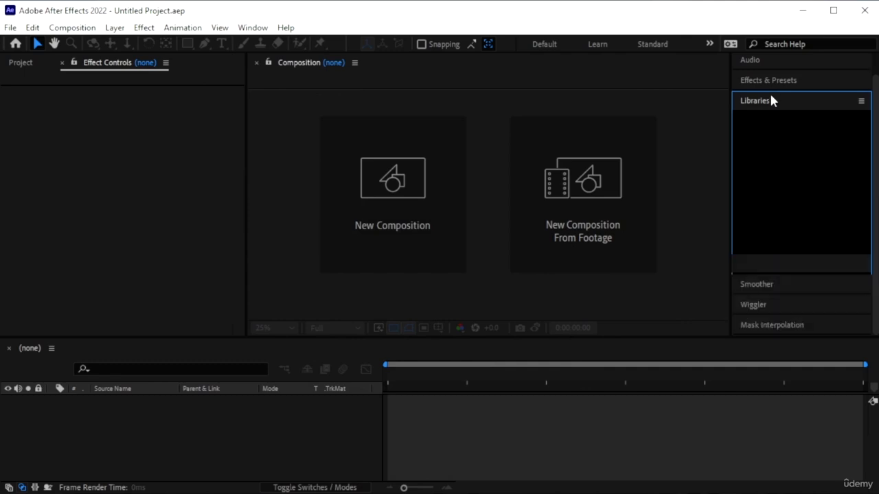
click(252, 27)
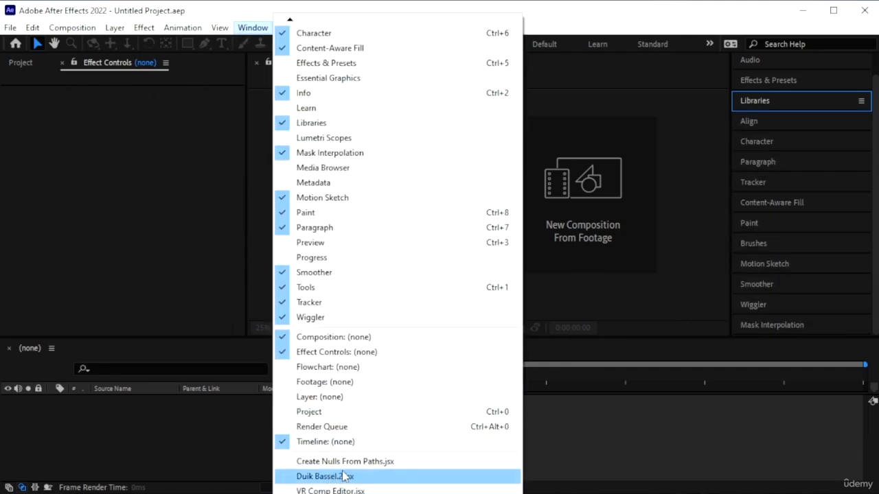
click(176, 437)
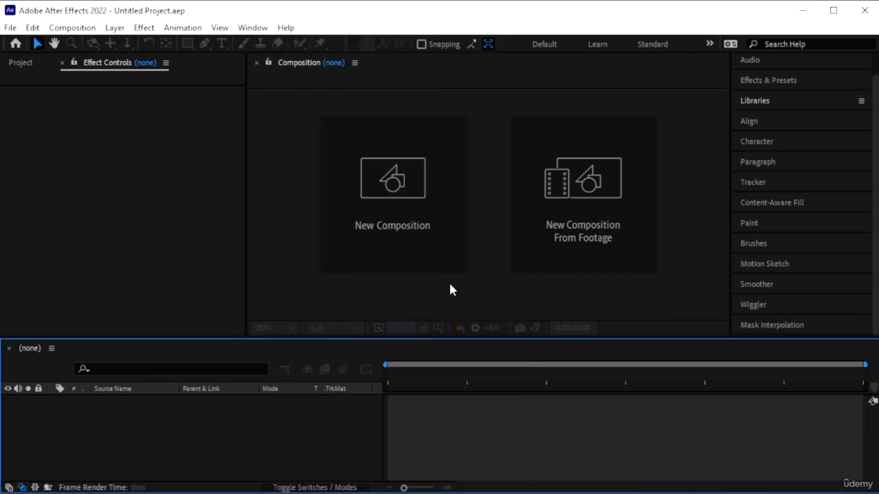
- Show the project contents and start a file import into the project
click(22, 62)
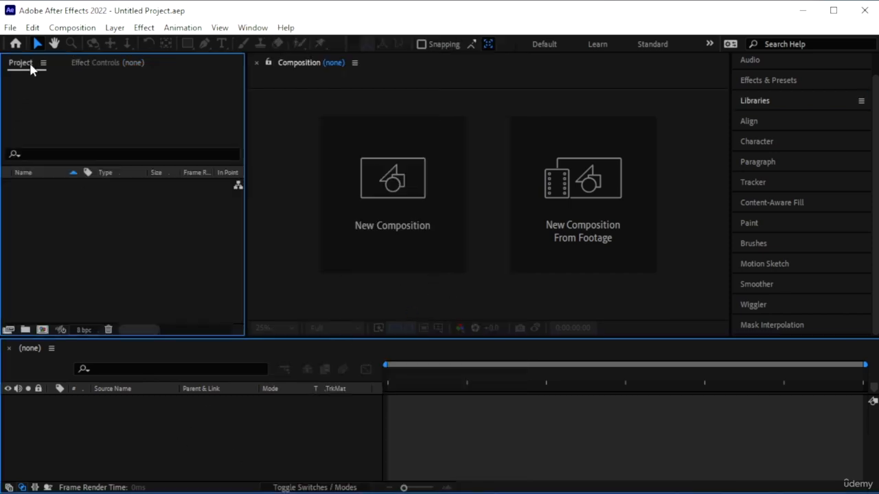
double_click(131, 243)
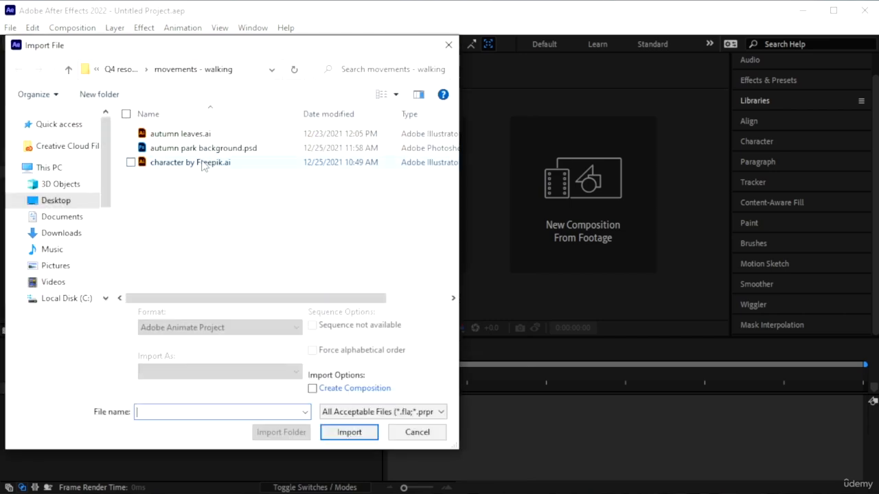
click(176, 163)
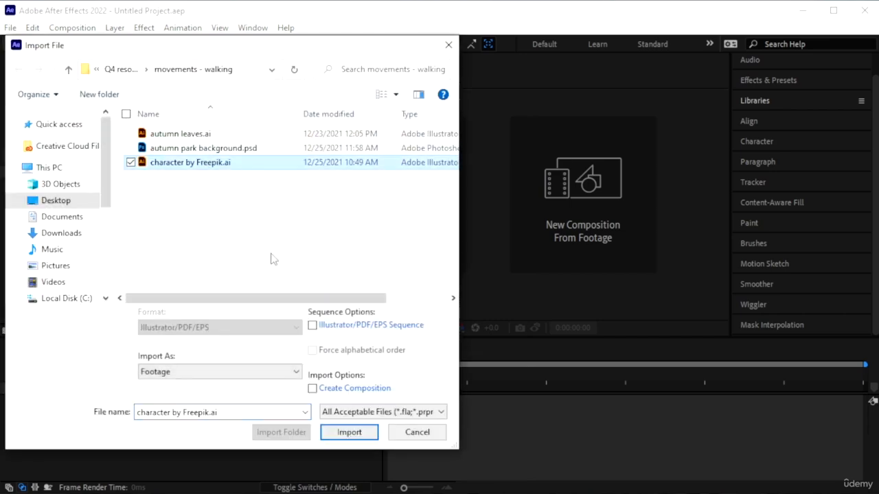
click(257, 377)
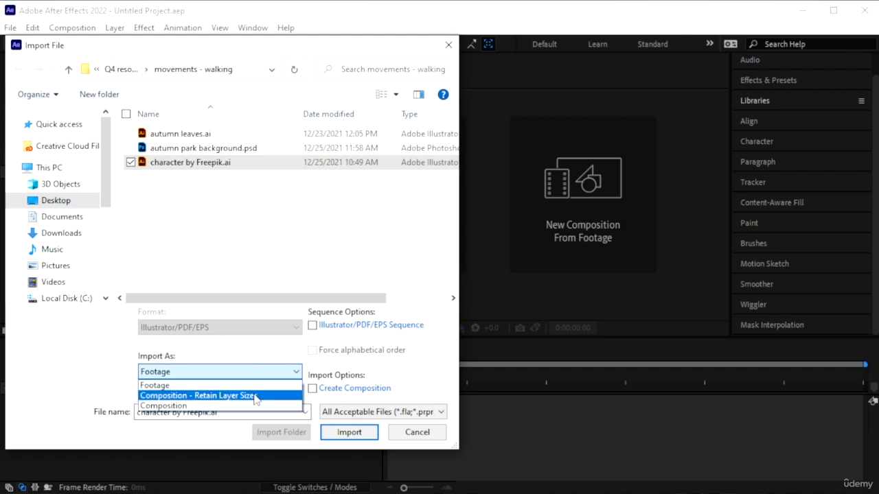
click(254, 394)
click(271, 256)
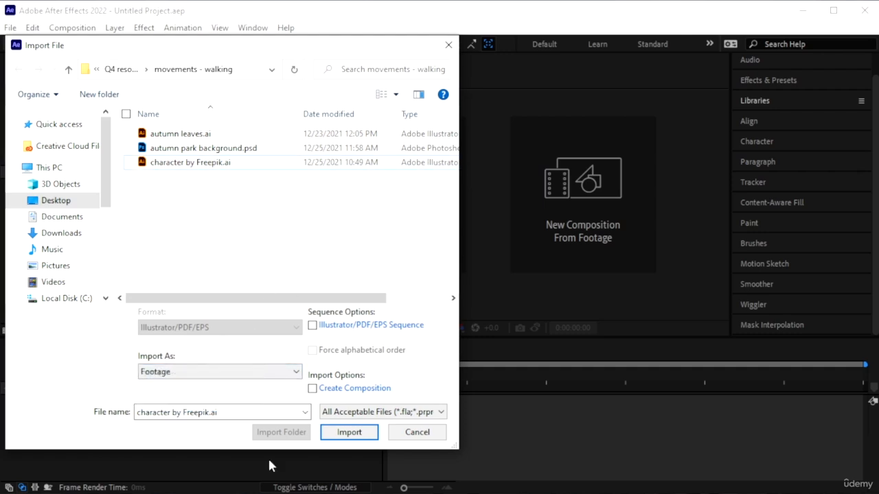
- Import character by Freepik.ai as Composition - Retain Layer Sizes and open the resulting composition
click(230, 163)
click(222, 371)
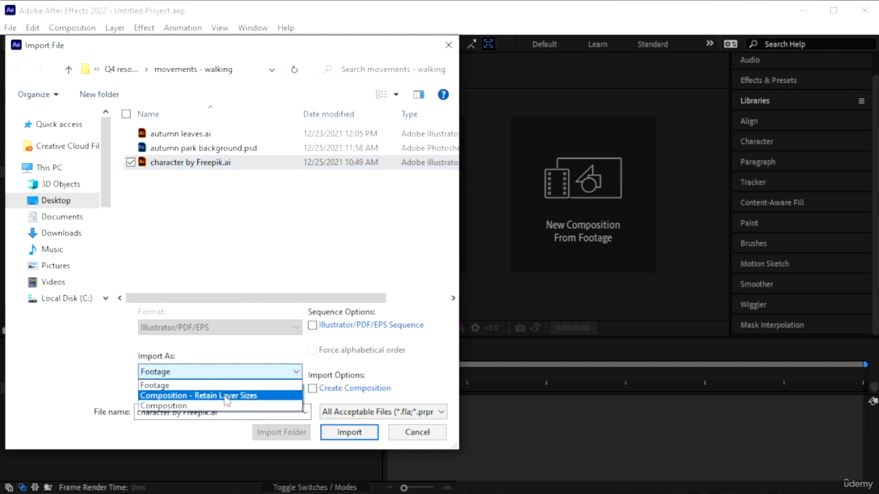
click(224, 396)
click(339, 432)
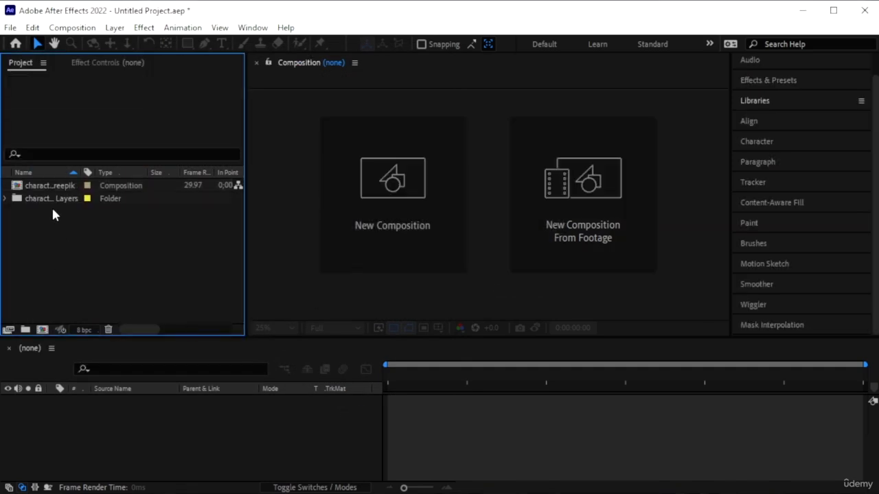
double_click(49, 190)
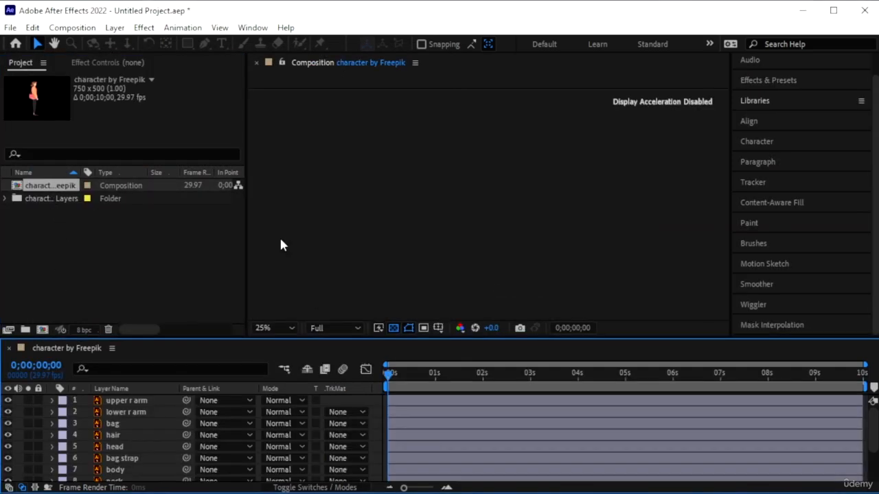
scroll(458, 288, up, 4)
scroll(459, 288, down, 2)
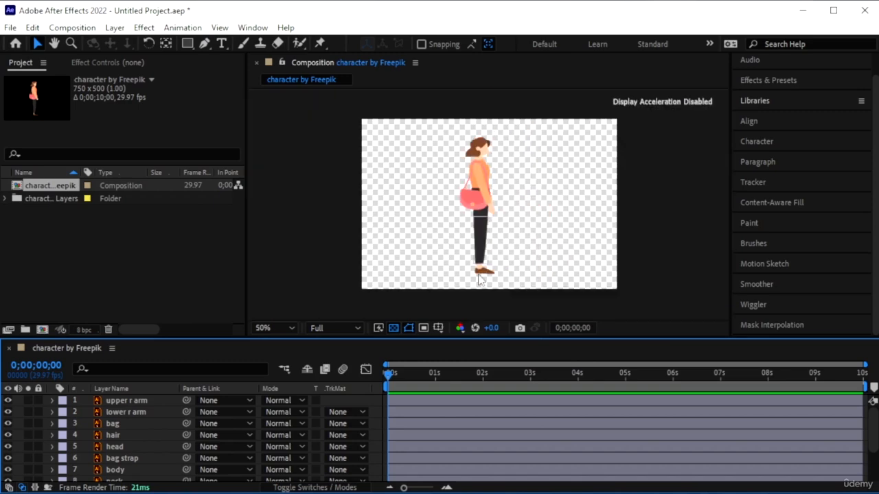
- Move the anchor point of the upper r arm layer to the shoulder and that of the lower r arm layer to the elbow
click(126, 400)
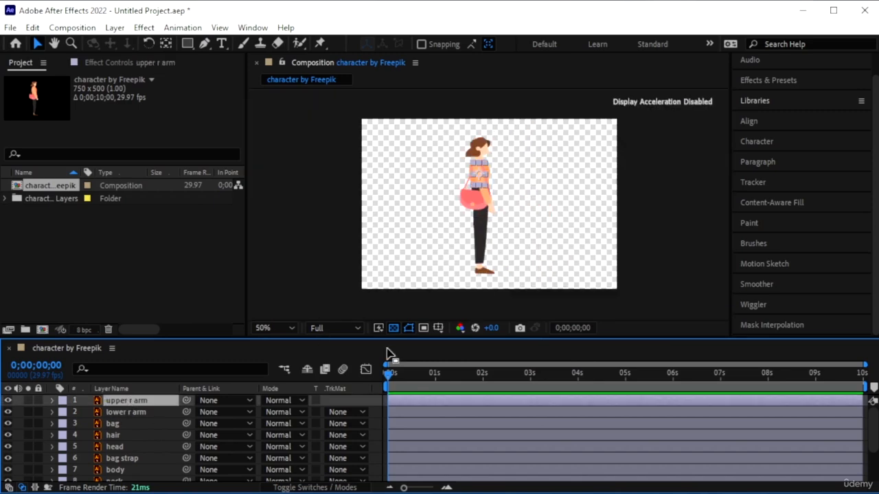
scroll(481, 184, up, 5)
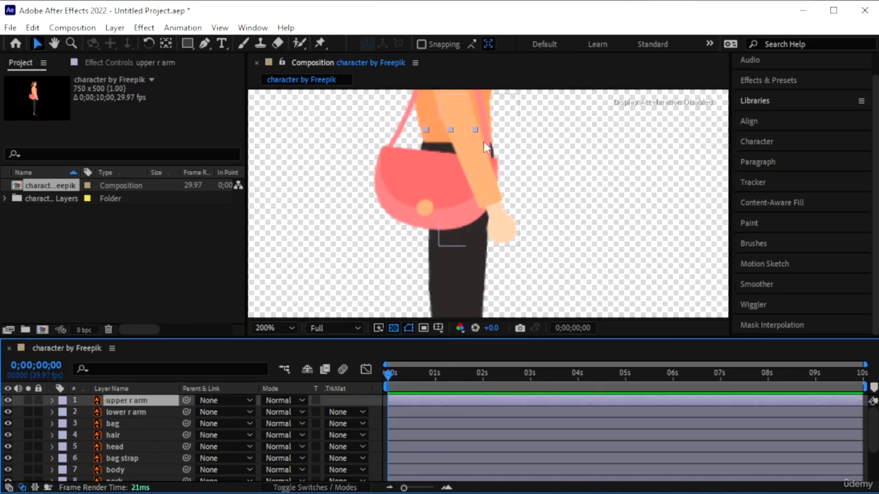
scroll(452, 222, down, 3)
key(y)
drag(453, 220, 447, 183)
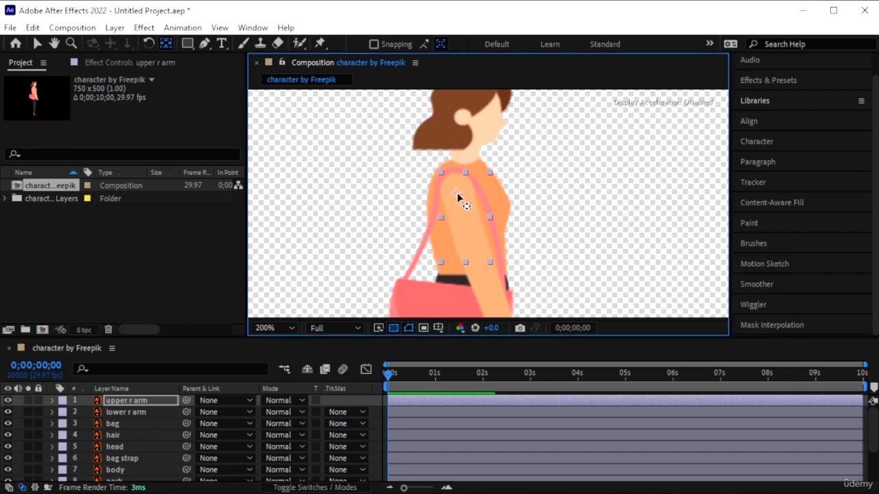
click(121, 412)
drag(492, 298, 476, 250)
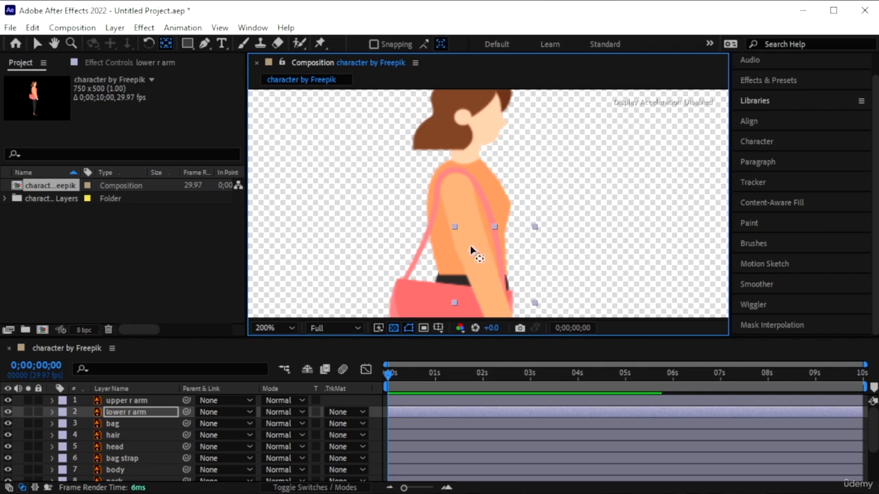
- Select the upper r arm and lower r arm layers together, launch the Duik Bassel.2 script and move its window off the project area
ctrl+click(131, 403)
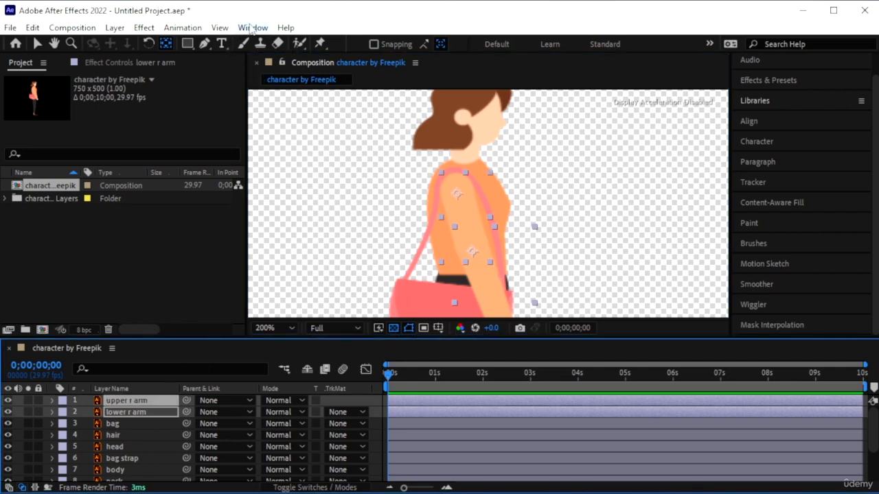
click(253, 28)
click(330, 474)
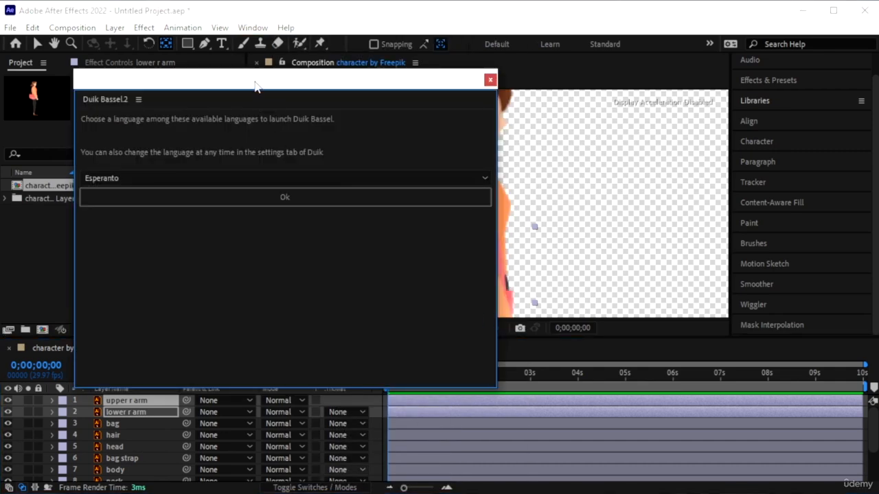
drag(256, 82, 537, 95)
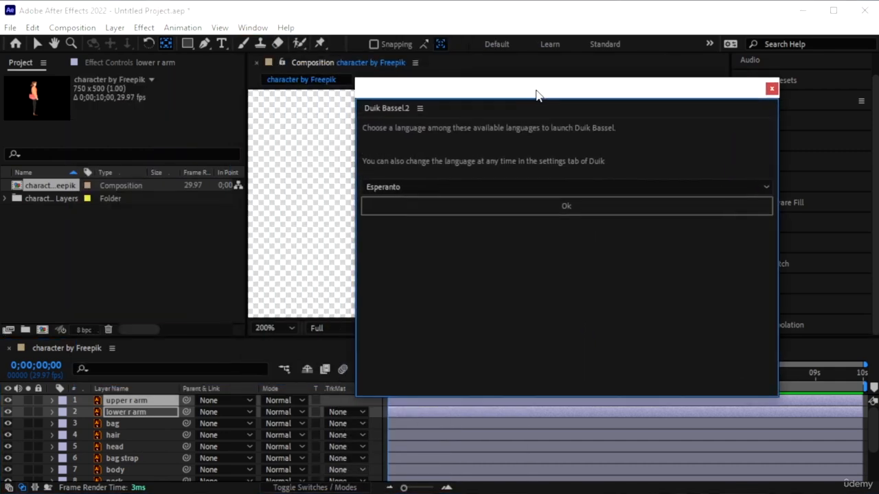
- Set the Duik Bassel.2 language to English and confirm it to launch the tool
click(398, 184)
click(396, 217)
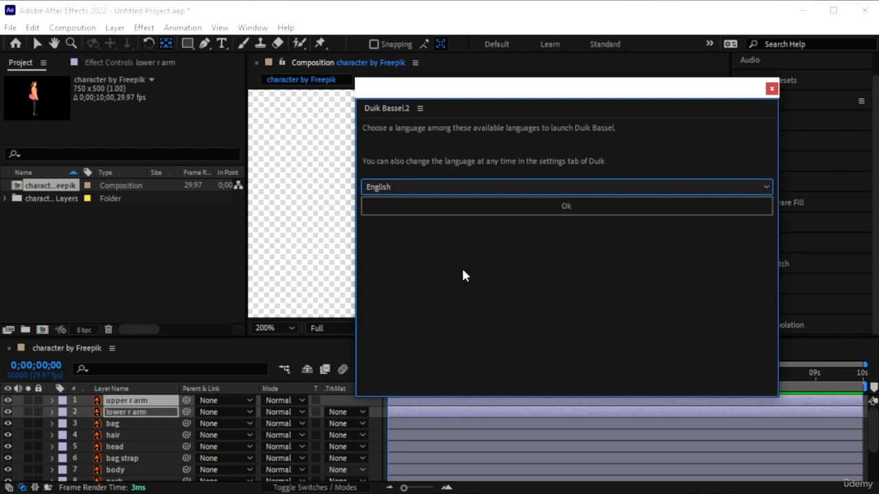
click(519, 213)
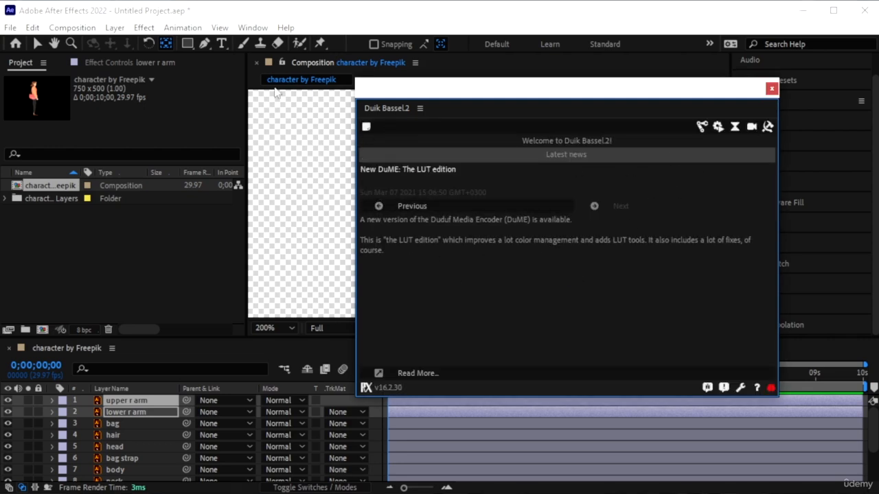
- Look at Duik's empty Notes window and close it again
click(366, 127)
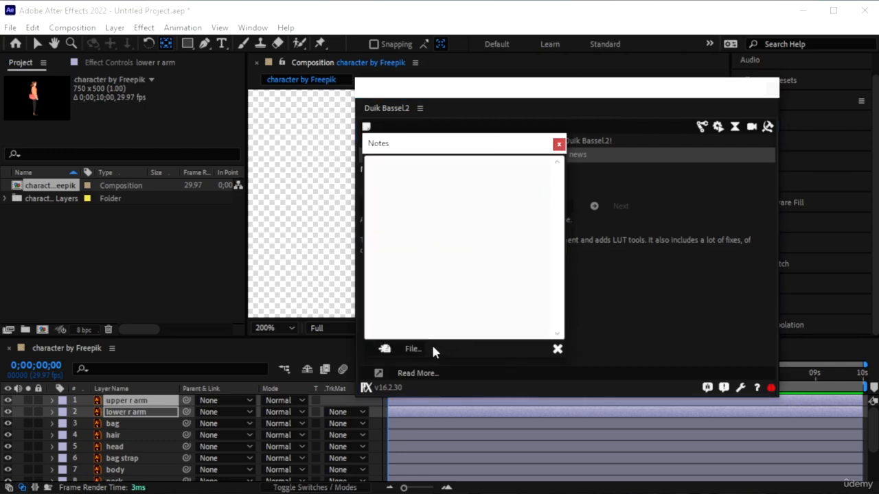
click(407, 164)
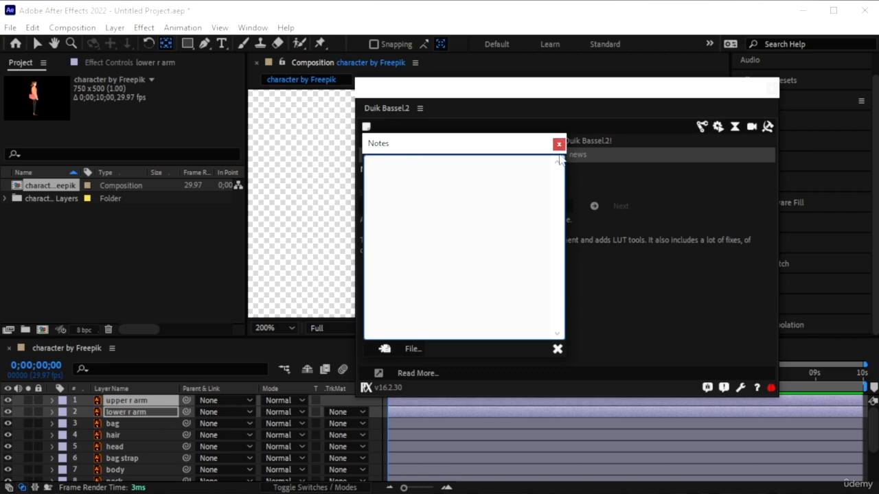
click(366, 128)
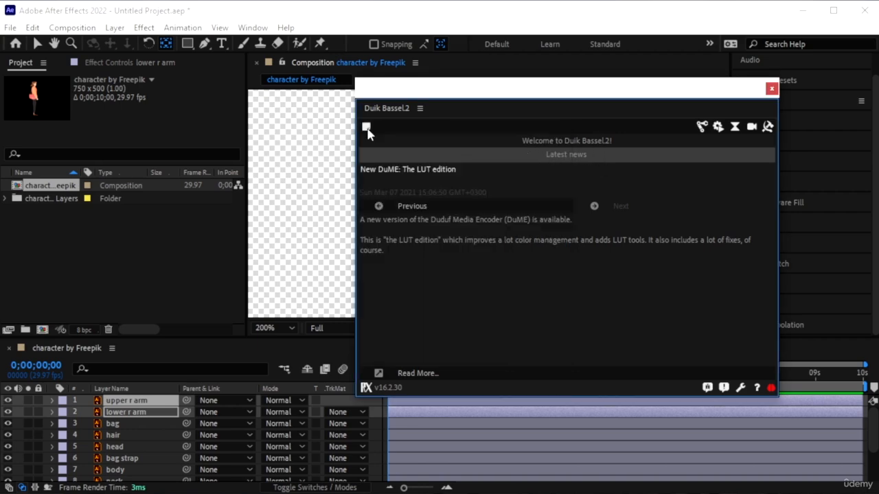
- Apply Duik's Auto-rig & IK from Links & constraints to the upper r arm and lower r arm layers, and close the Duik window
click(701, 129)
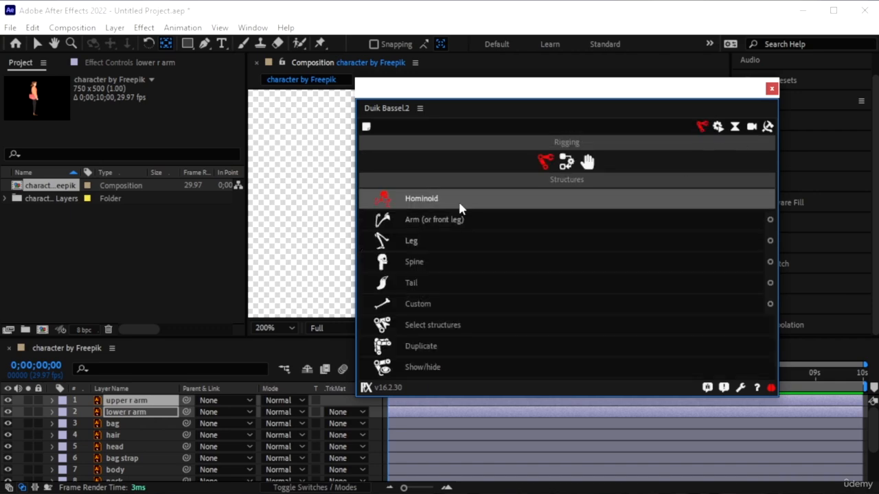
click(566, 165)
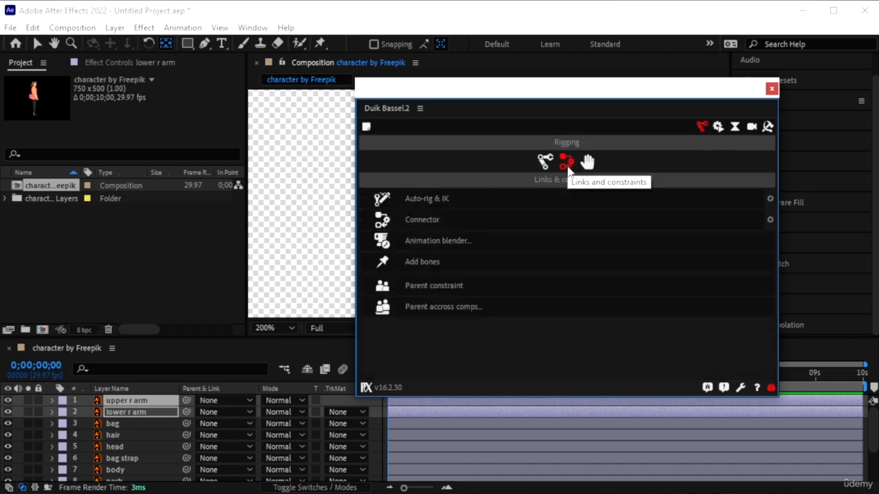
click(424, 199)
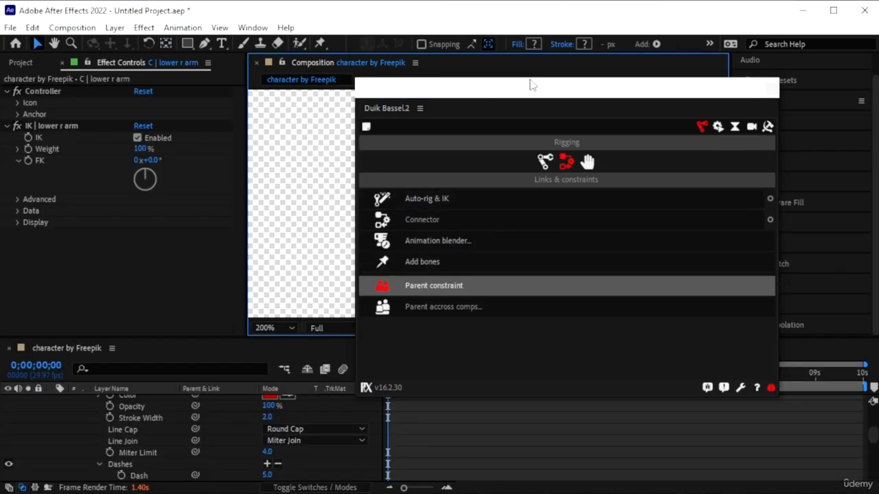
drag(524, 93, 90, 184)
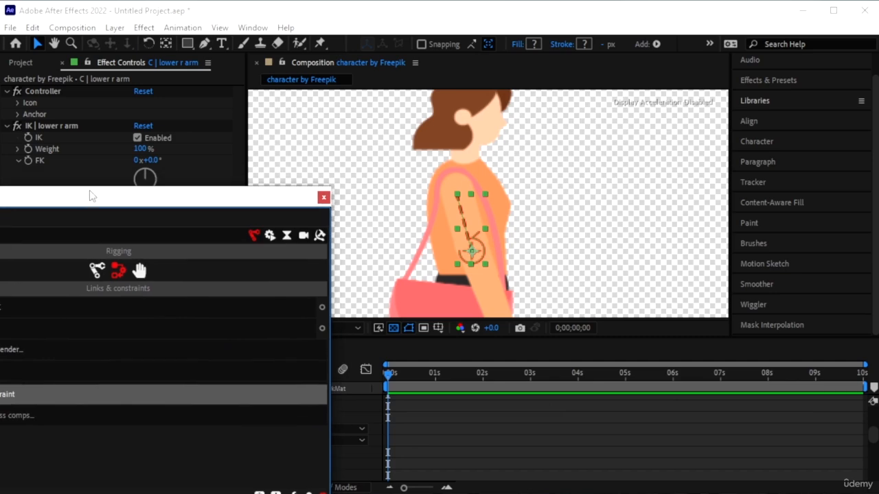
click(445, 256)
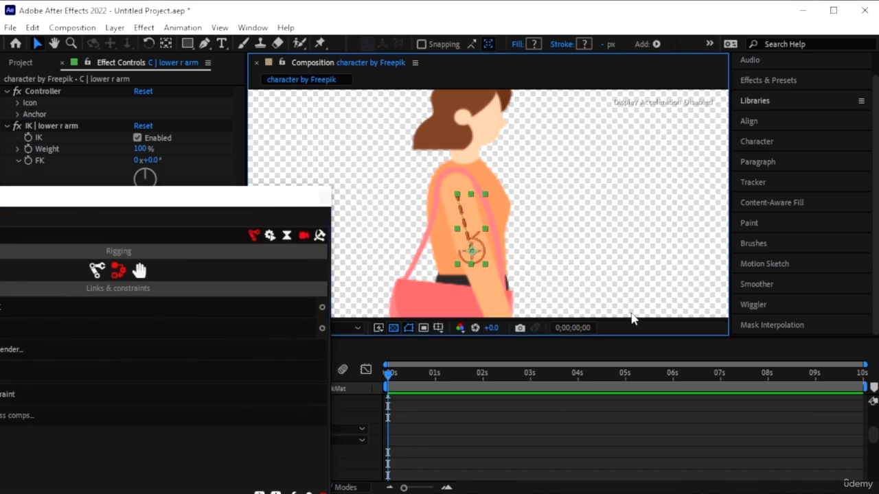
click(325, 198)
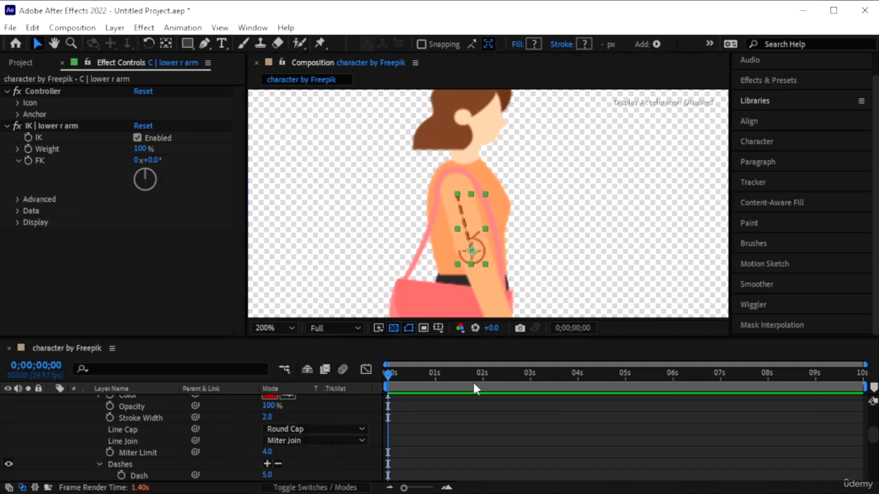
- Move the C | lower r arm controller out behind the character's back to test how the arm bends
scroll(474, 413, up, 2)
scroll(473, 411, up, 2)
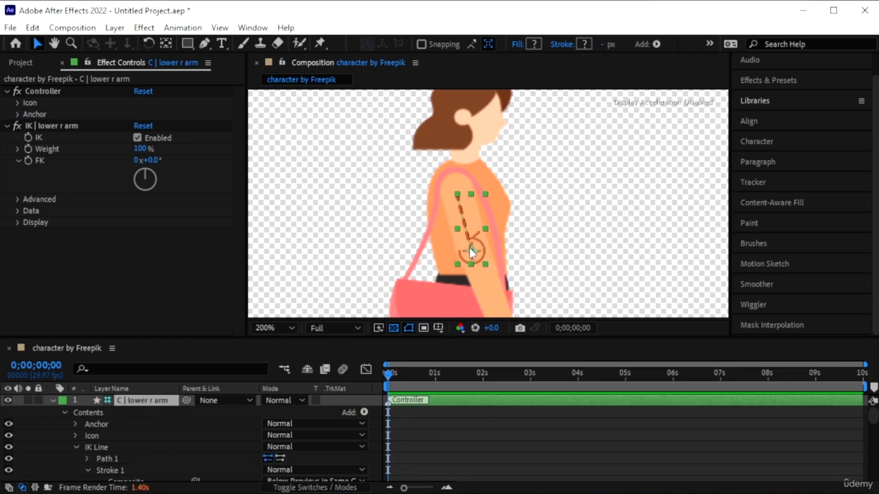
drag(474, 253, 330, 270)
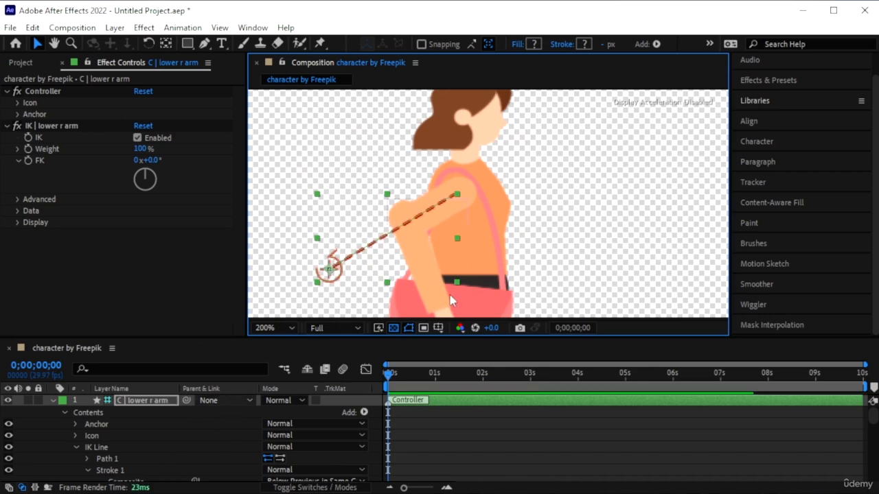
- Add a Rotation keyframe to the IK Line transform of the C | lower r arm layer at 0;00;01;02
drag(388, 375, 439, 375)
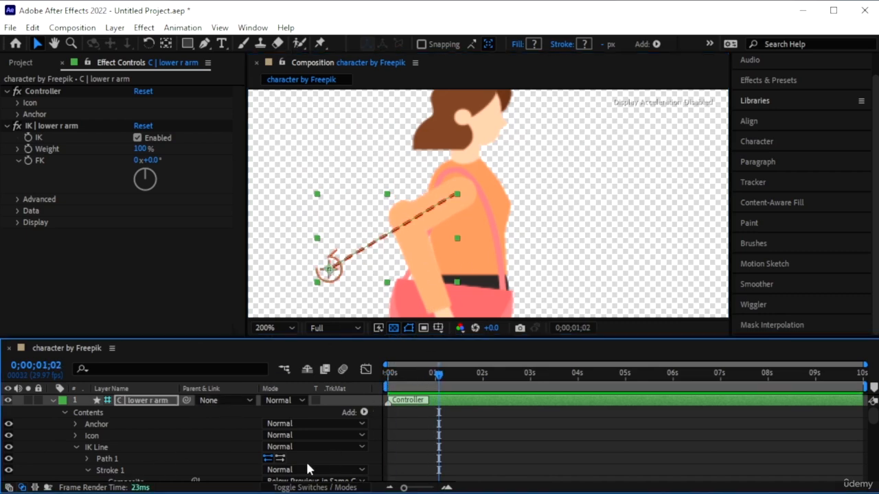
scroll(244, 454, down, 3)
scroll(206, 460, down, 6)
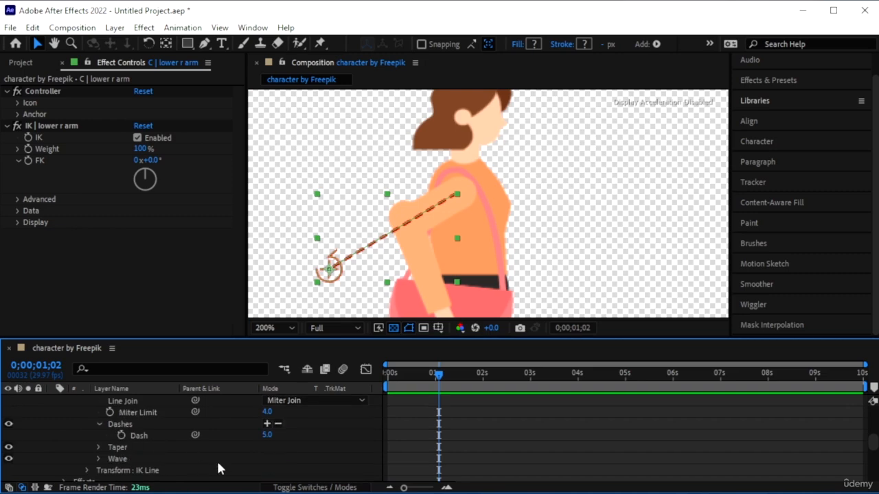
scroll(157, 465, up, 3)
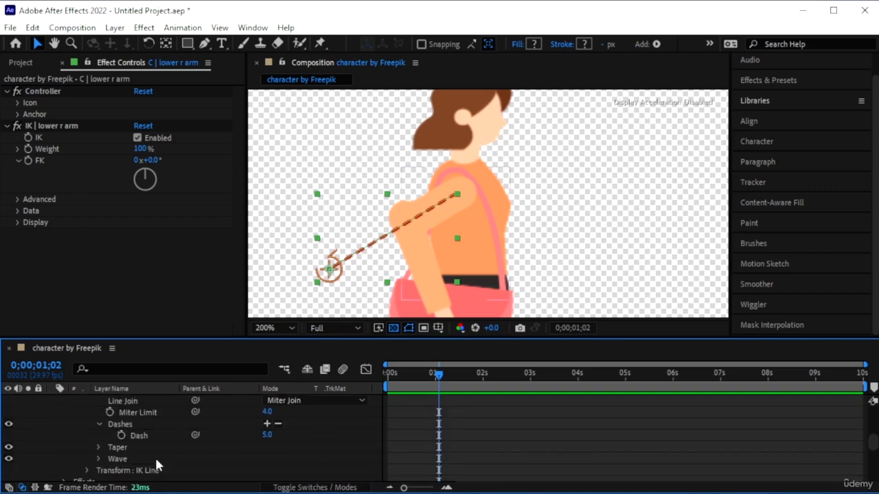
click(86, 470)
scroll(96, 460, down, 5)
scroll(117, 443, up, 2)
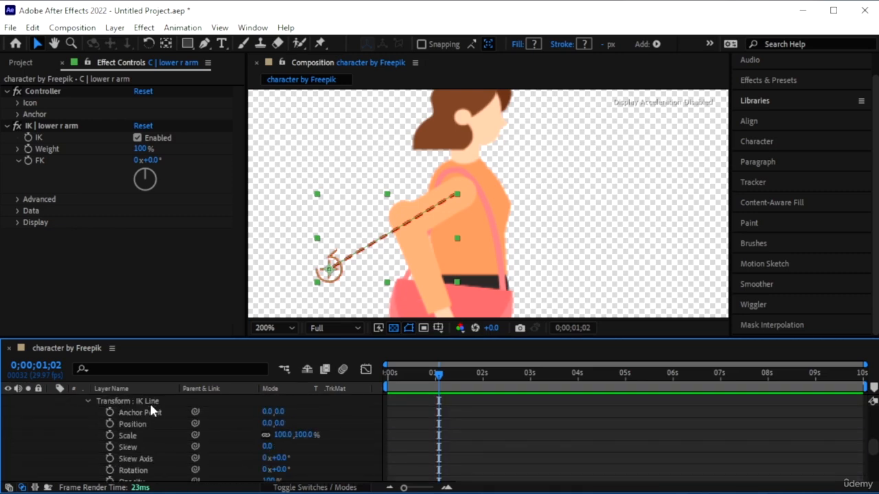
scroll(99, 460, down, 2)
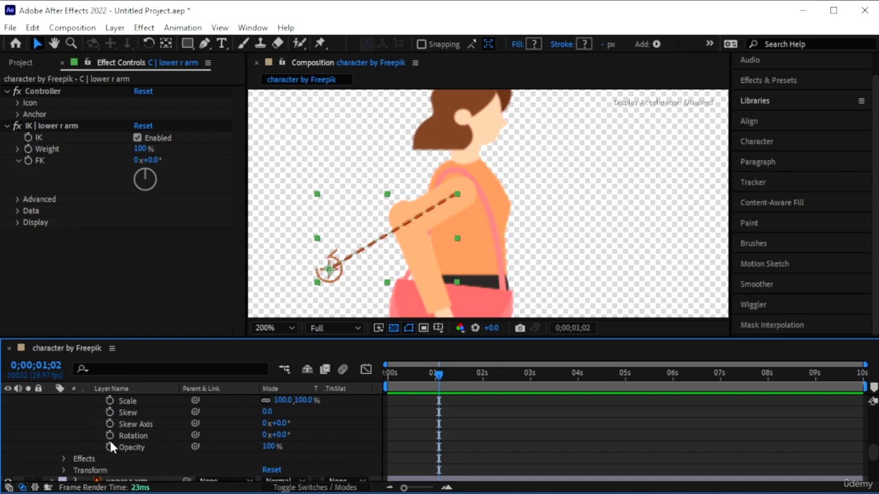
click(110, 435)
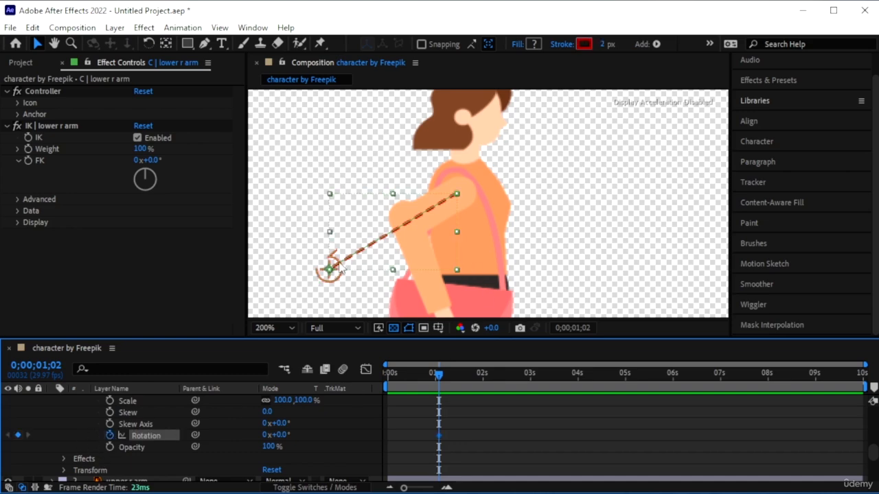
- Rotate the IK line to -57.6° in the composition and remove its Rotation keyframe
drag(339, 277, 384, 287)
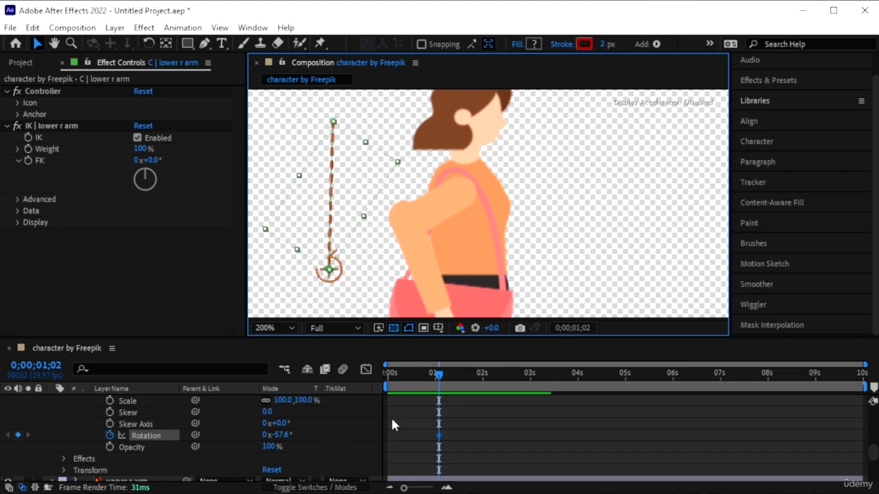
click(438, 437)
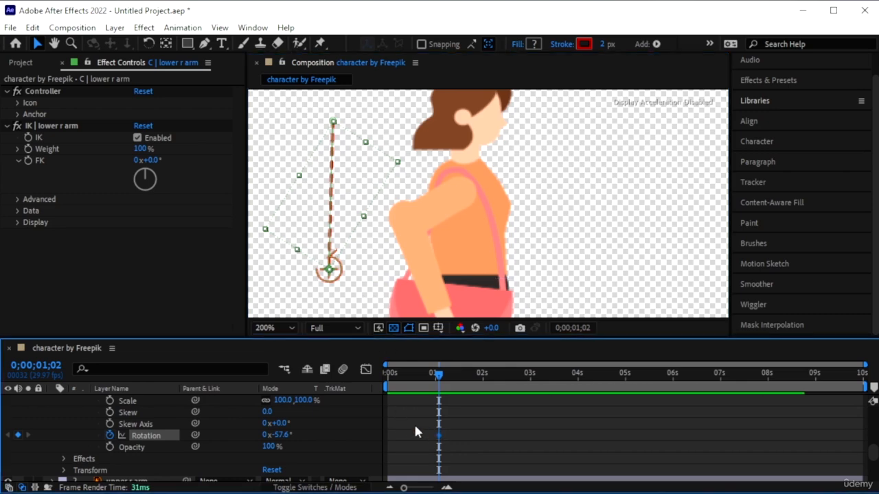
scroll(240, 424, up, 5)
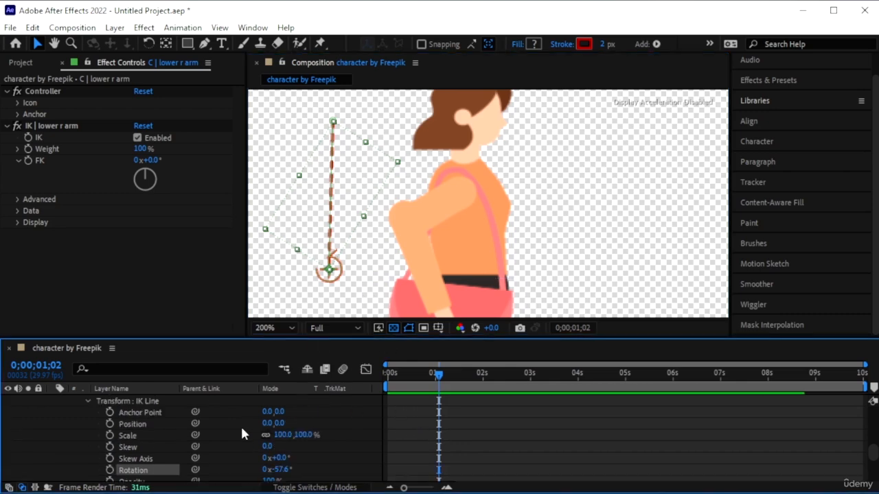
- Undo the IK line rotation and the controller move, and return to the start of the timeline
click(420, 220)
scroll(158, 423, up, 3)
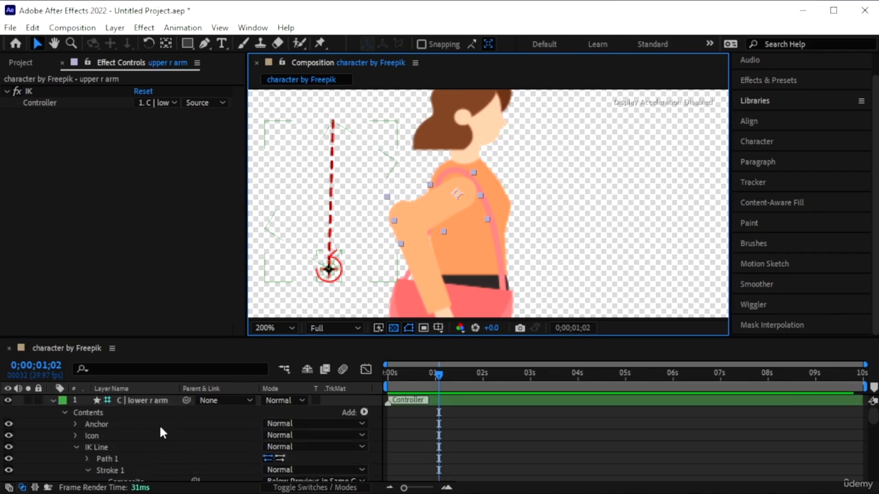
click(162, 446)
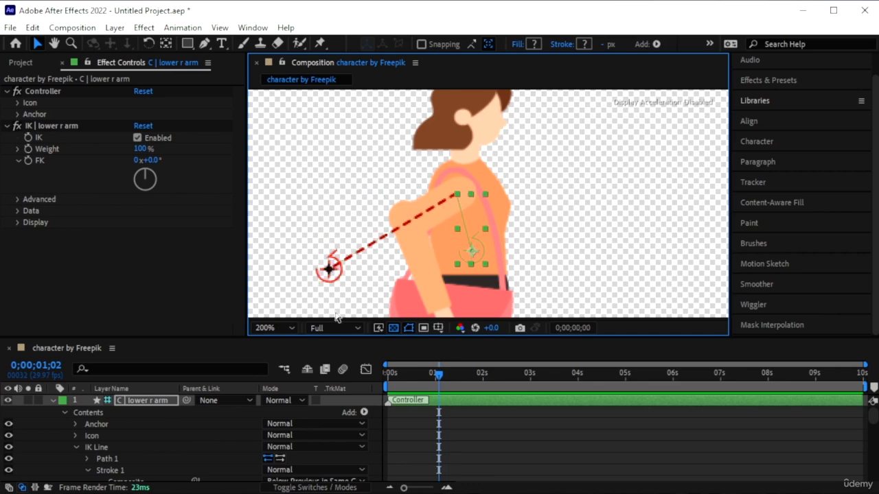
key(Home)
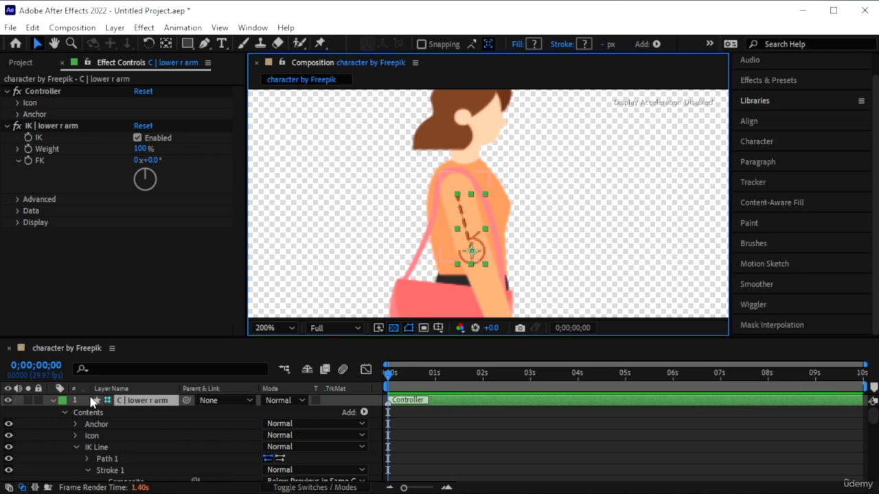
scroll(121, 467, down, 10)
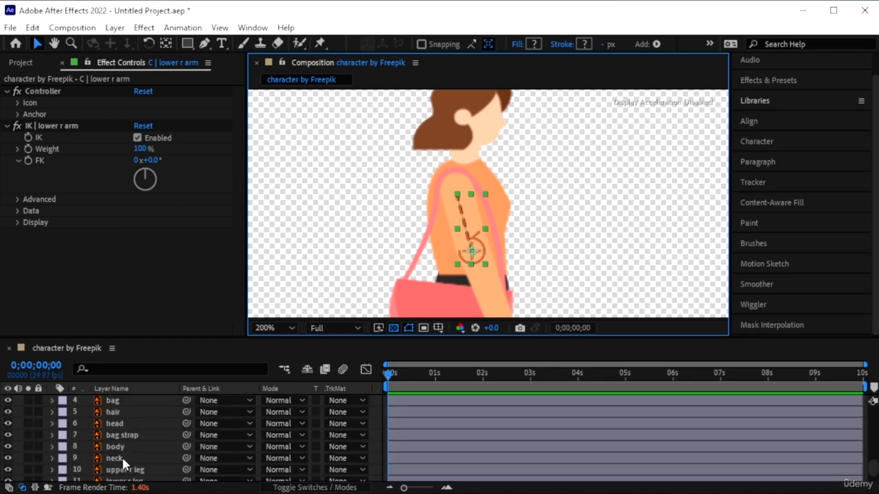
scroll(124, 458, up, 1)
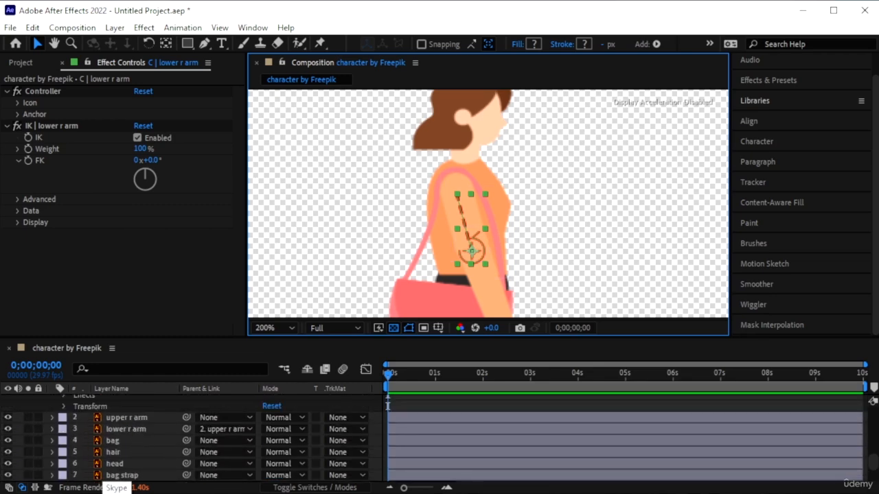
scroll(237, 414, up, 5)
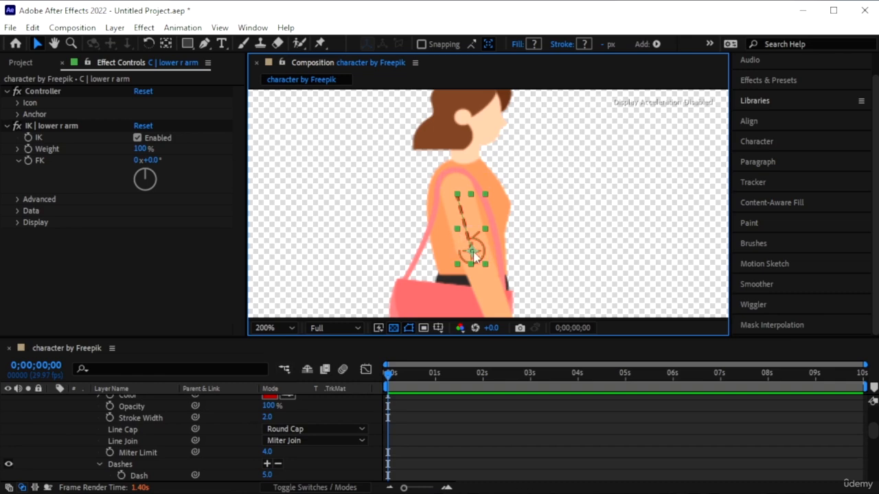
scroll(151, 458, up, 3)
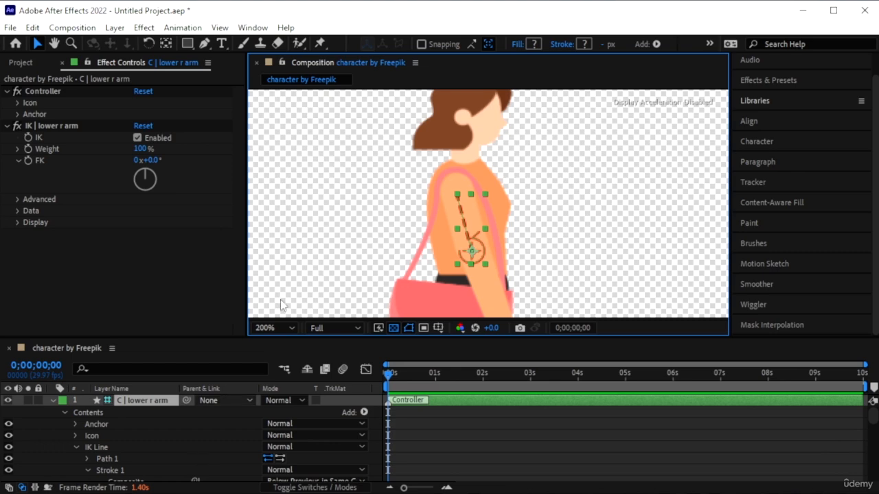
click(11, 132)
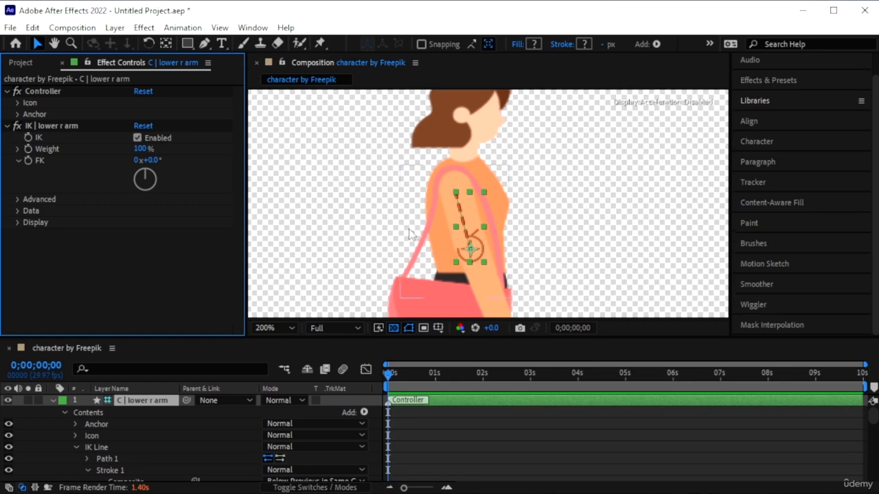
scroll(418, 214, down, 1)
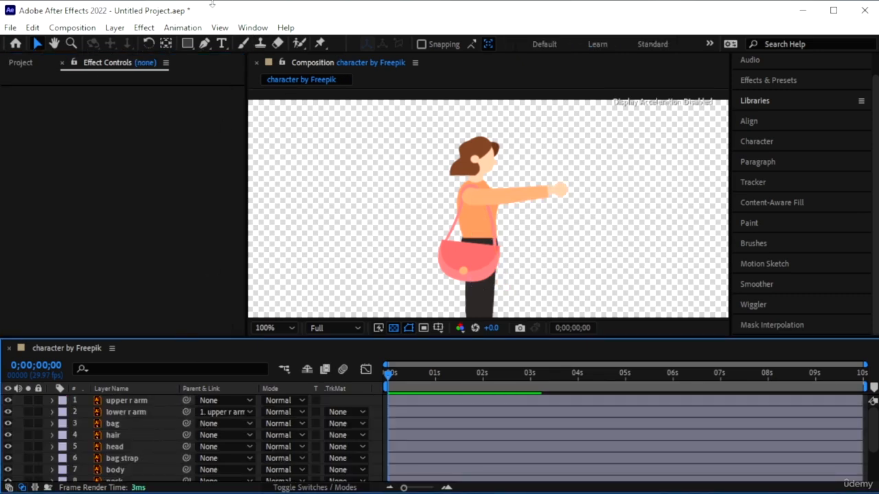
- Launch the Duik Bassel.2 script again and dock its panel in the side stack below Mask Interpolation
click(251, 28)
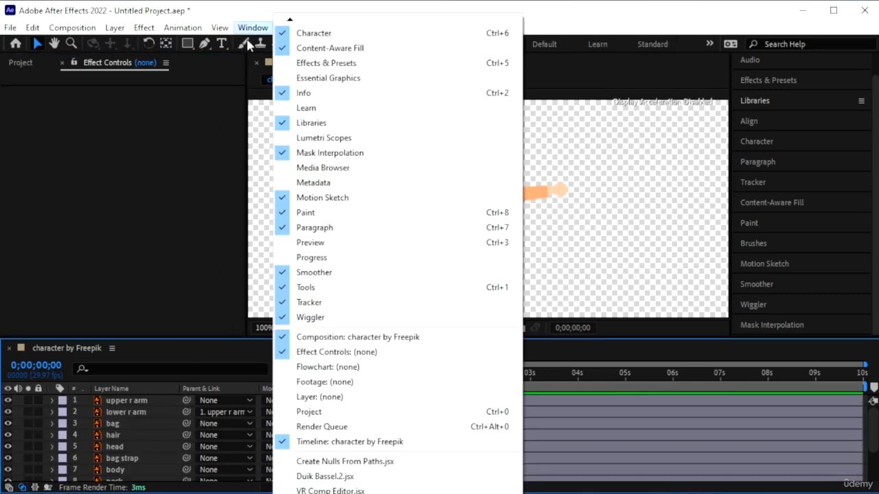
click(376, 477)
drag(454, 128, 504, 101)
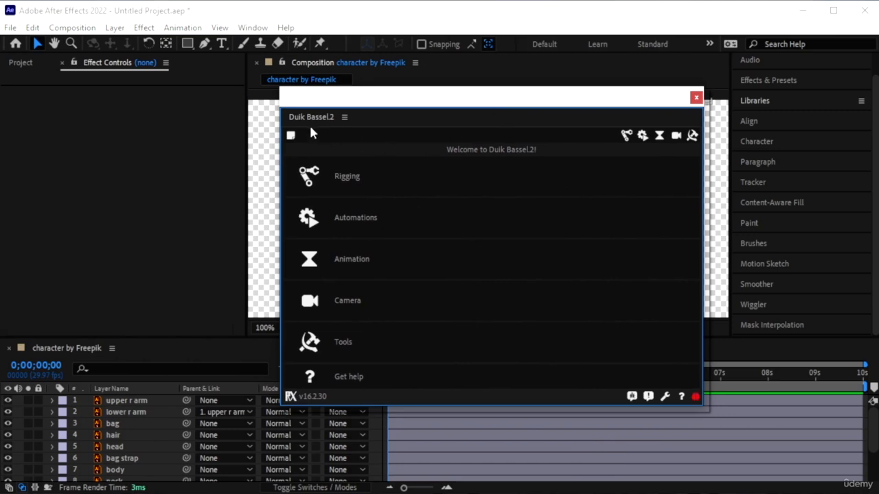
drag(311, 119, 742, 114)
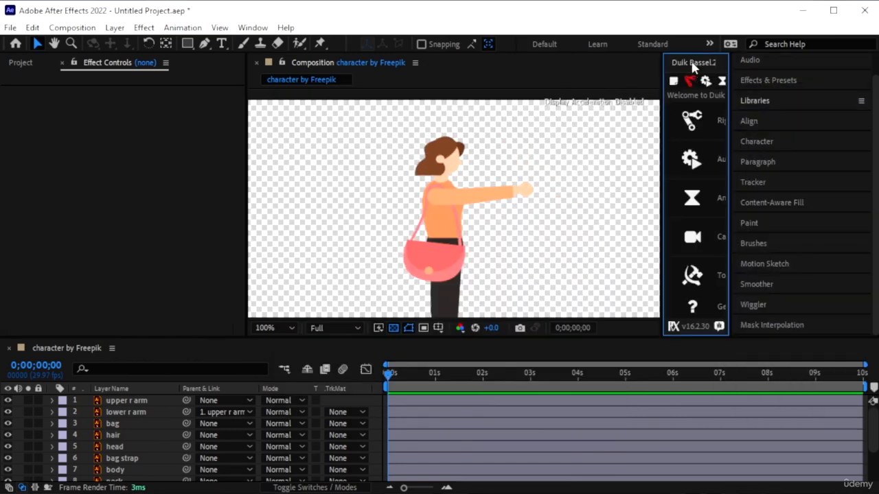
drag(695, 63, 787, 139)
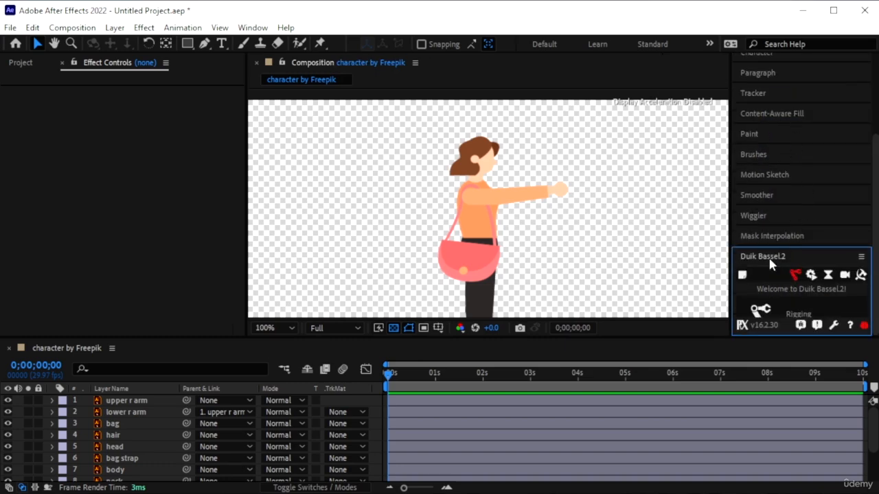
- Look through the stacked side panels, expanding Smoother and Align
click(769, 197)
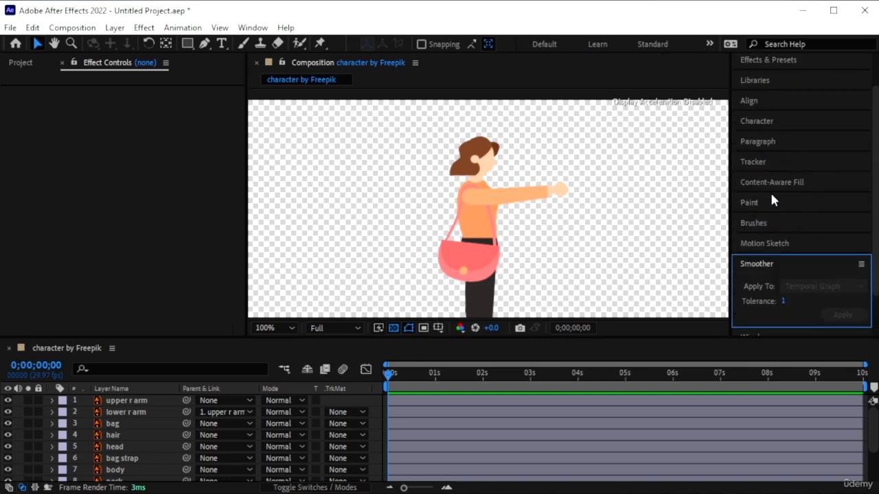
click(759, 100)
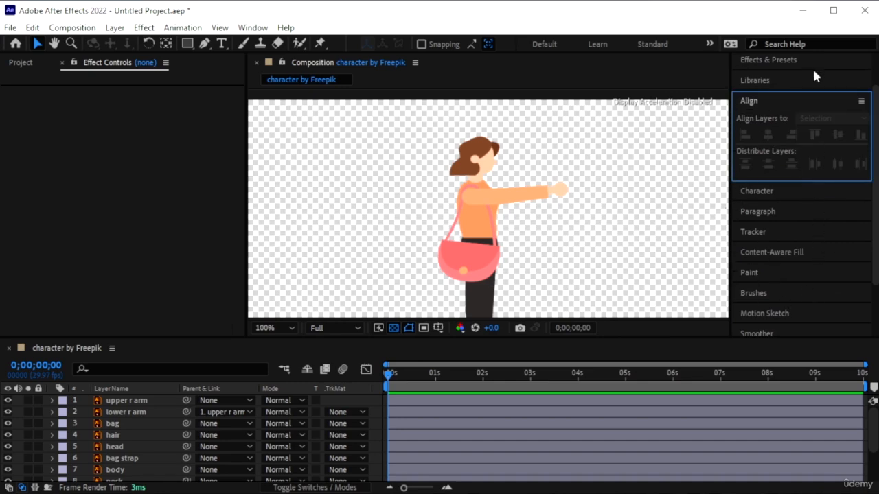
scroll(792, 287, down, 2)
scroll(792, 287, up, 3)
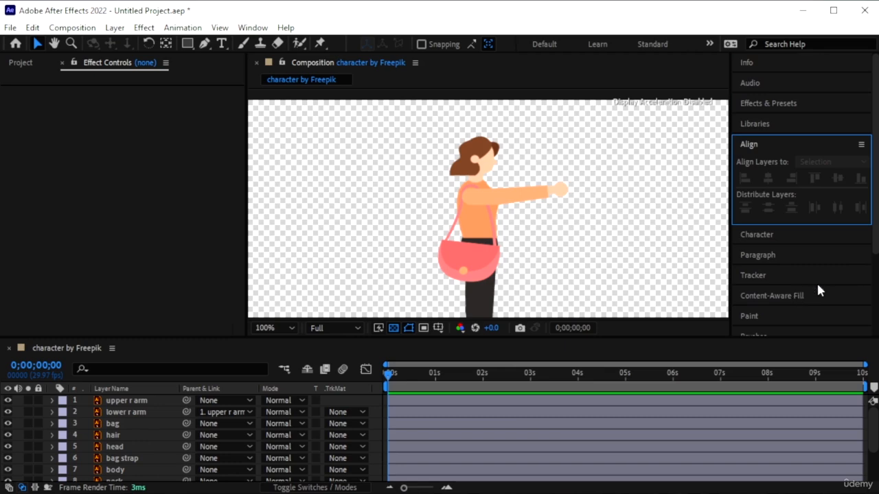